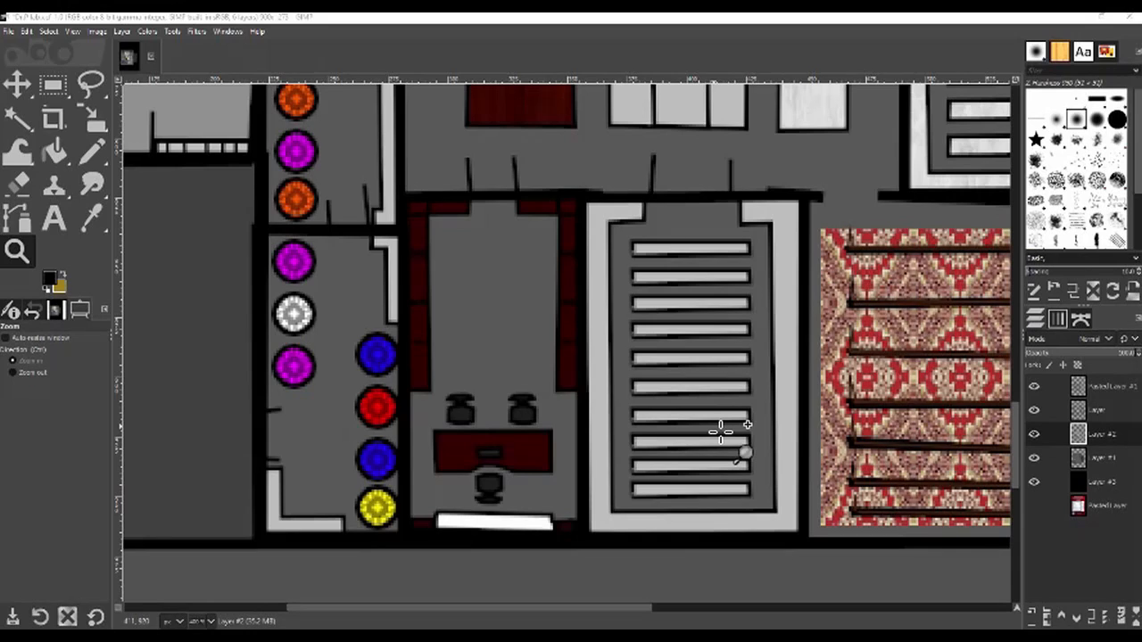
# - Browse for an image to open on the D: drive, down to the other textures folder inside Downloads and lost data
pyautogui.click(7, 37)
pyautogui.click(36, 72)
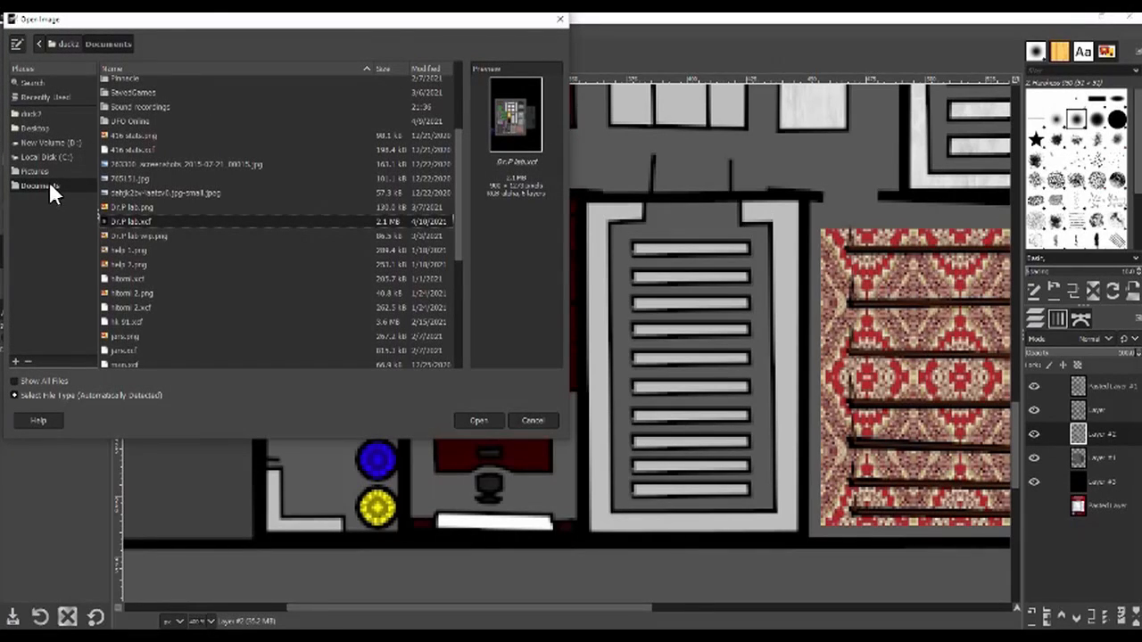
pyautogui.click(43, 156)
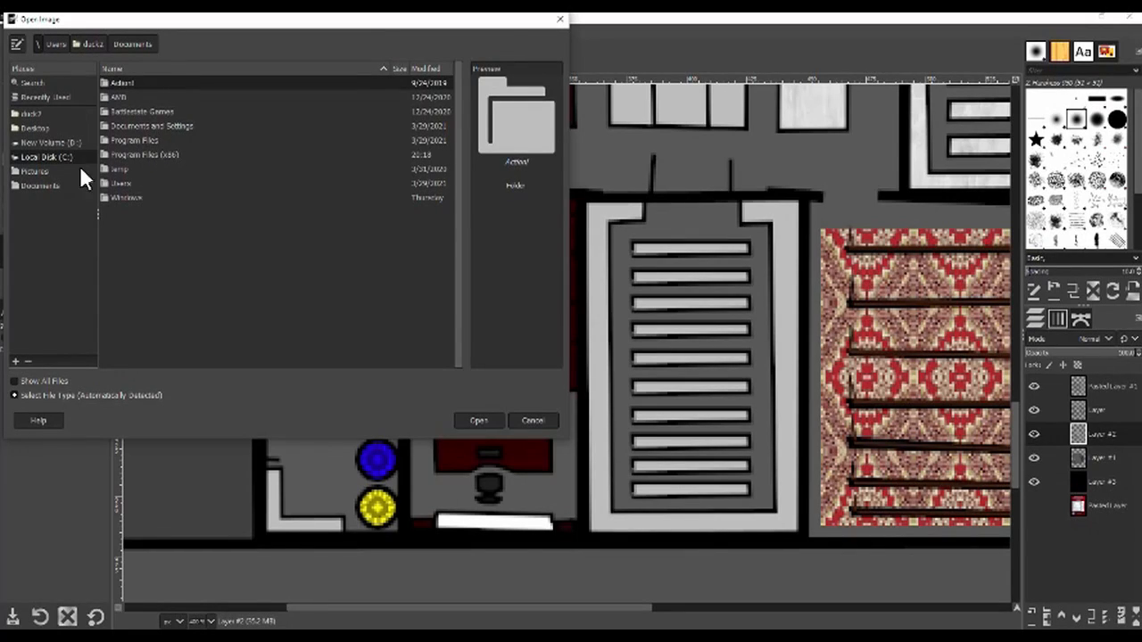
pyautogui.click(49, 144)
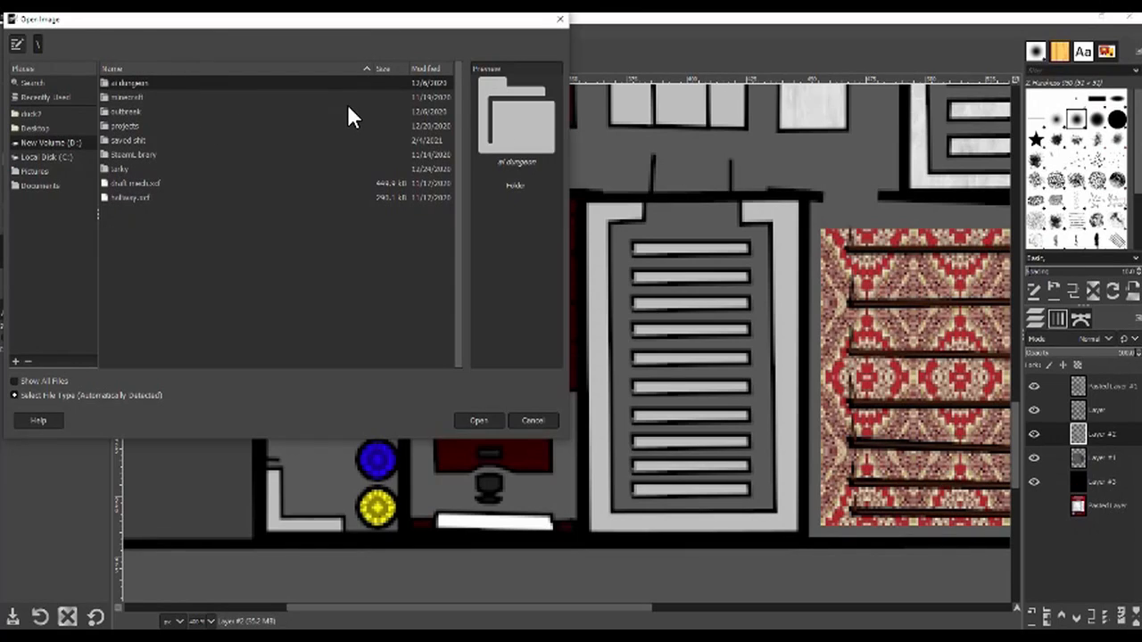
pyautogui.doubleClick(143, 141)
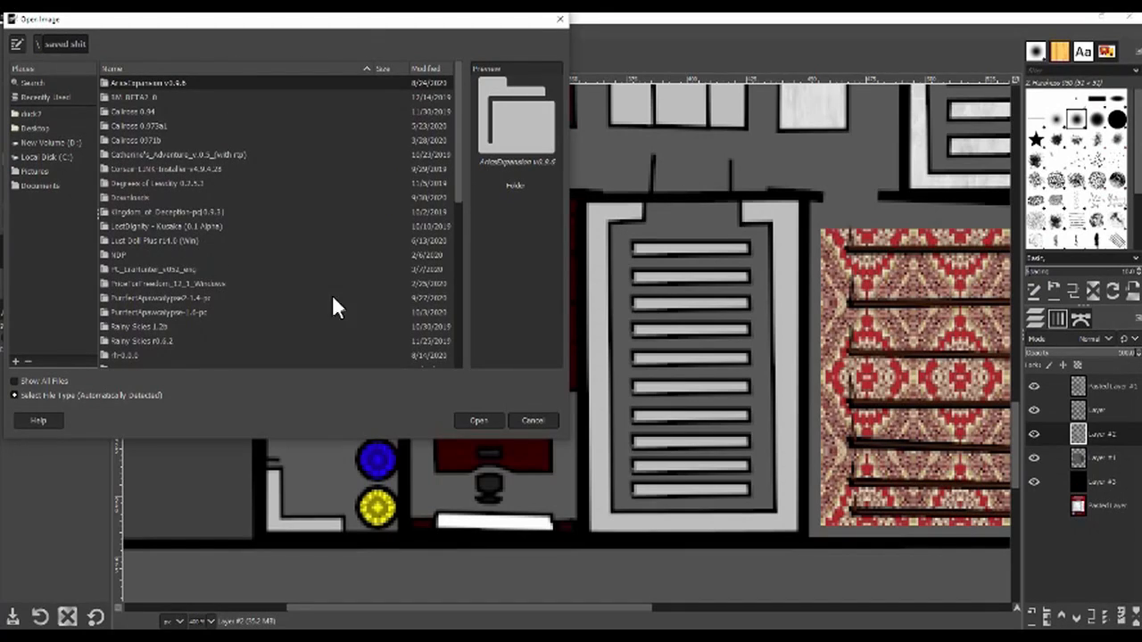
pyautogui.scroll(-5, 327, 281)
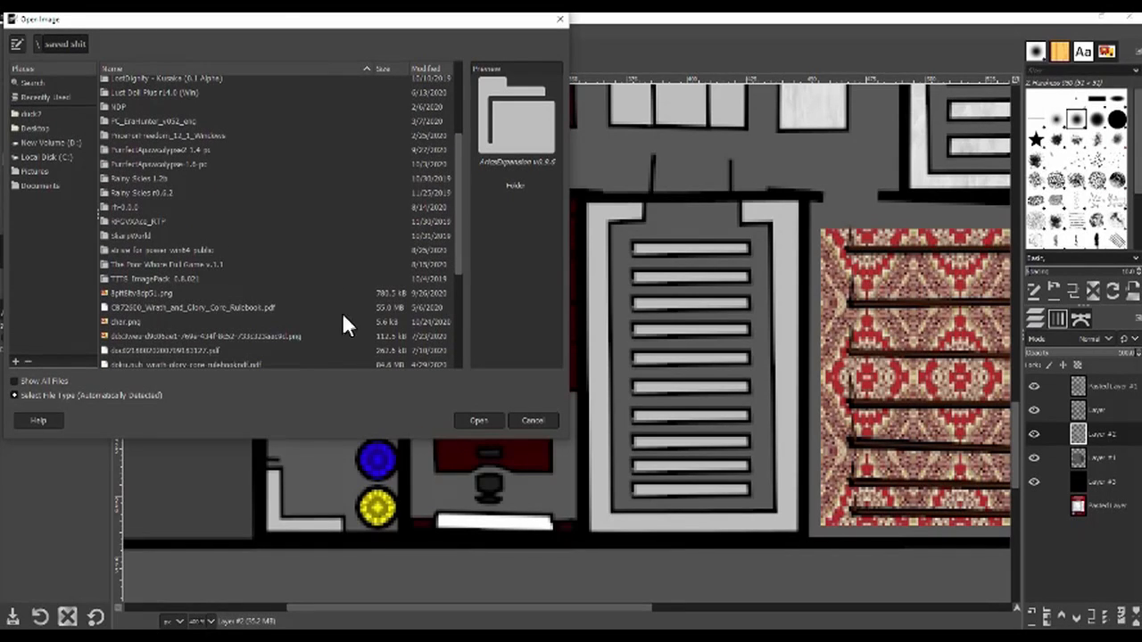
pyautogui.scroll(5, 212, 234)
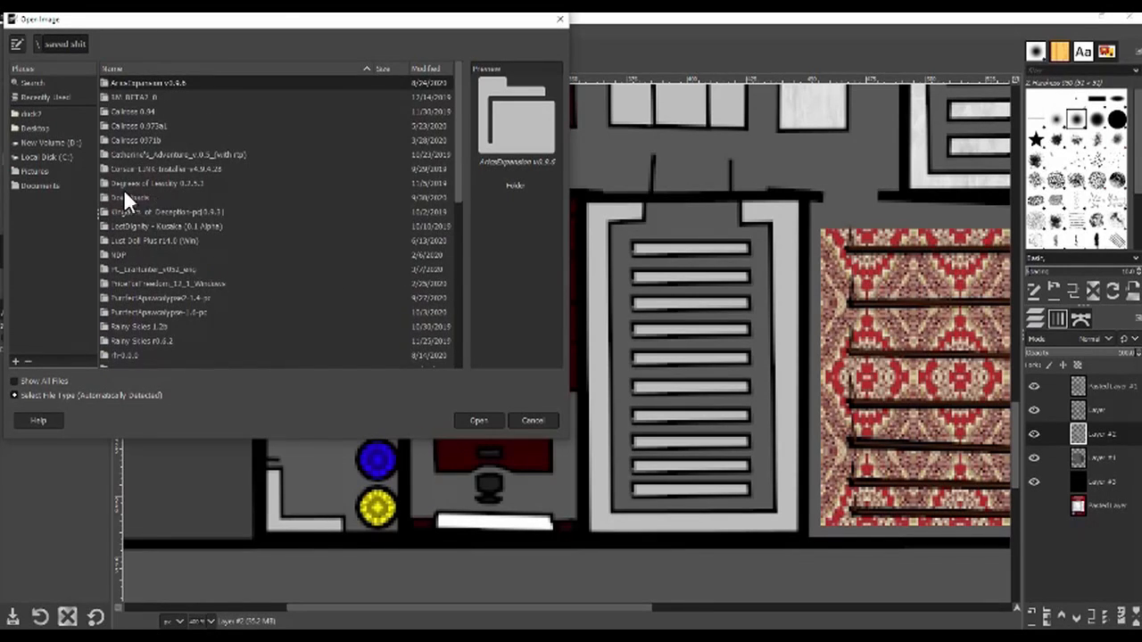
pyautogui.doubleClick(124, 192)
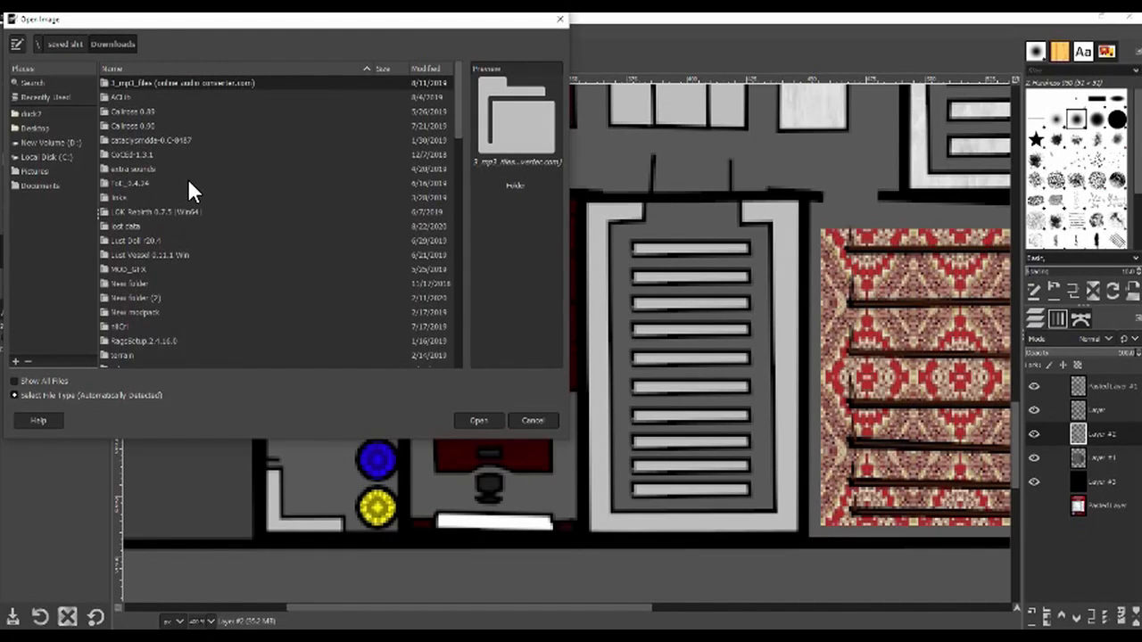
pyautogui.scroll(-5, 234, 234)
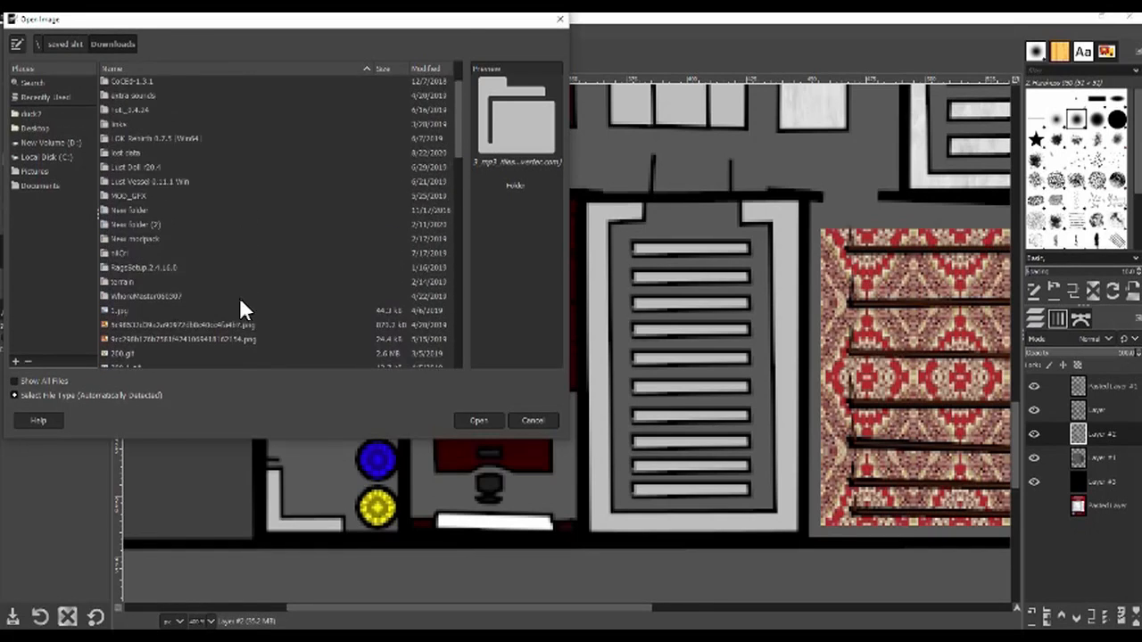
pyautogui.scroll(5, 239, 297)
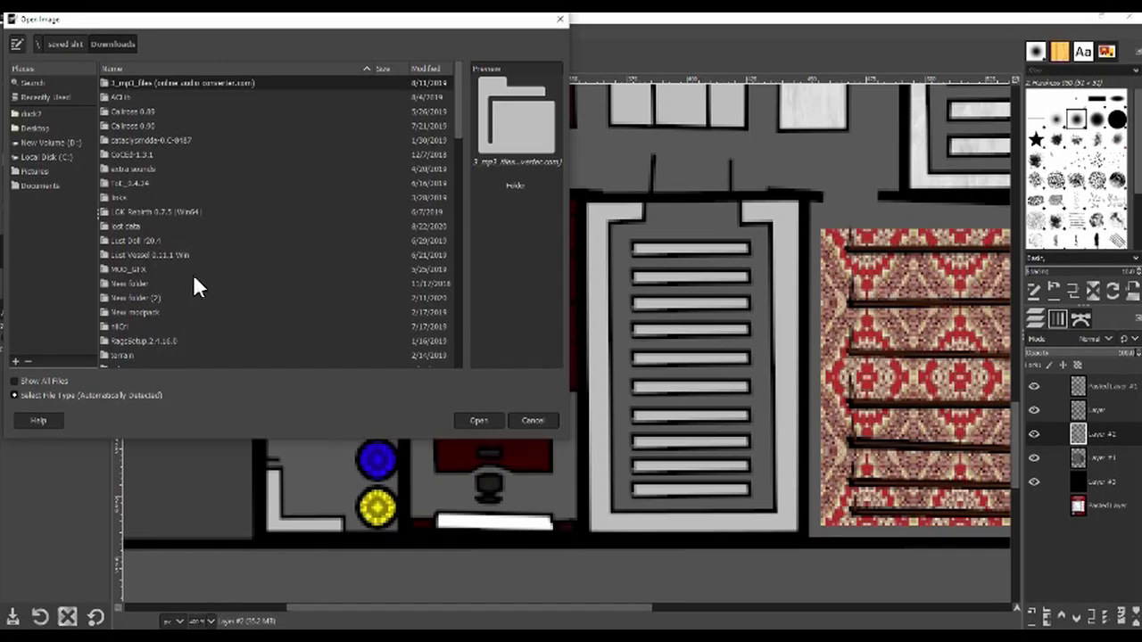
pyautogui.doubleClick(154, 227)
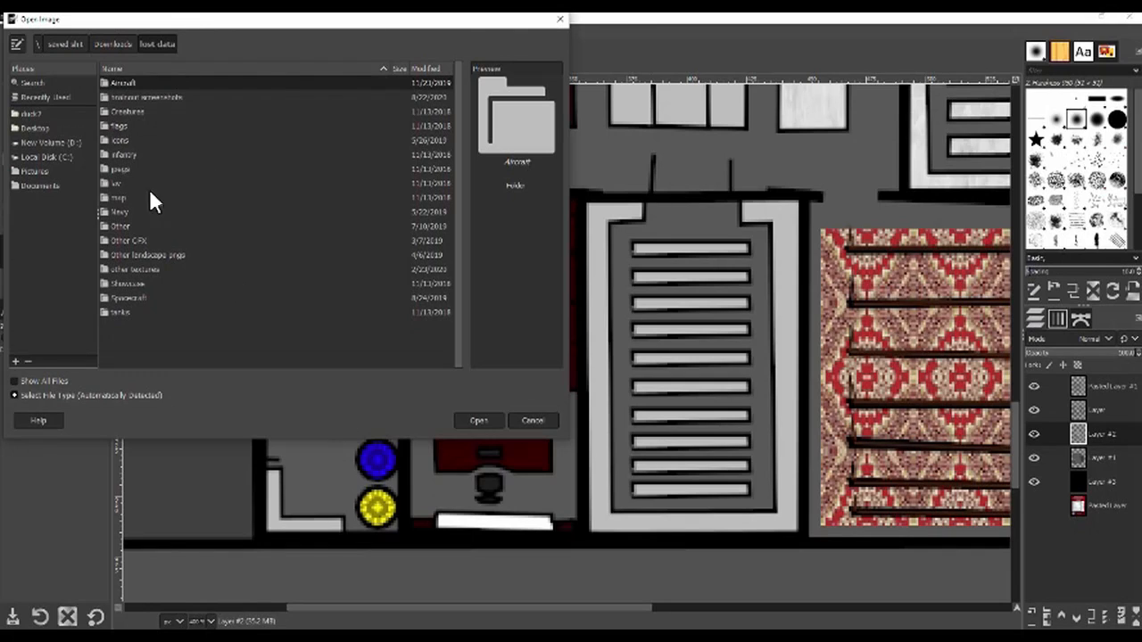
pyautogui.doubleClick(143, 268)
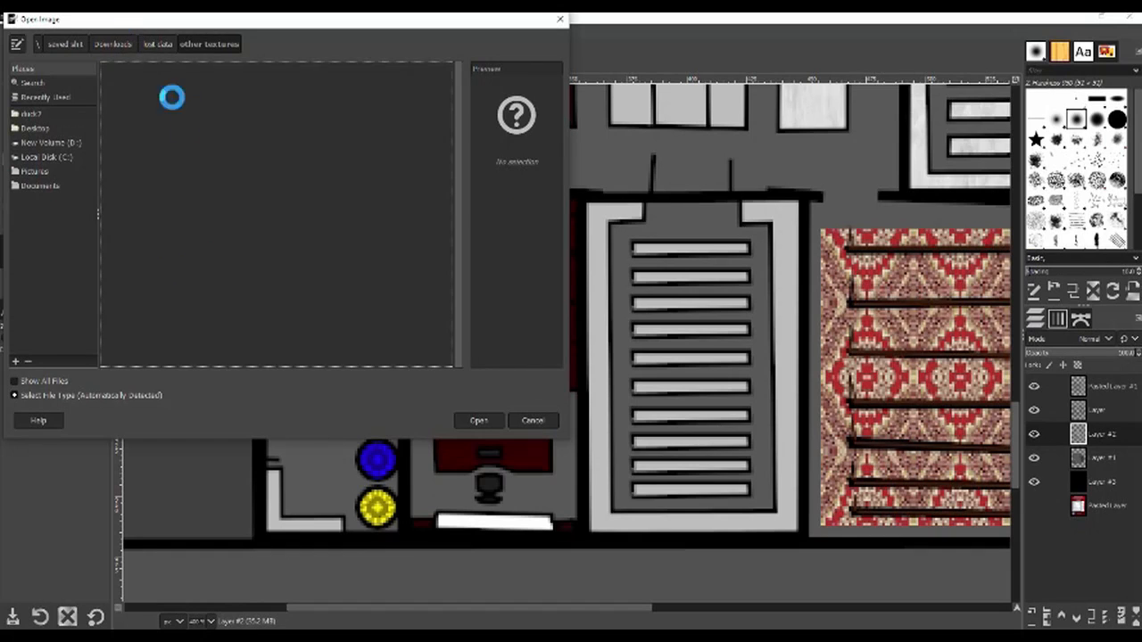
# - Preview the carpet textures from carpet 1.png to carpet 5.png and open carpet 4.png
pyautogui.scroll(-10, 256, 219)
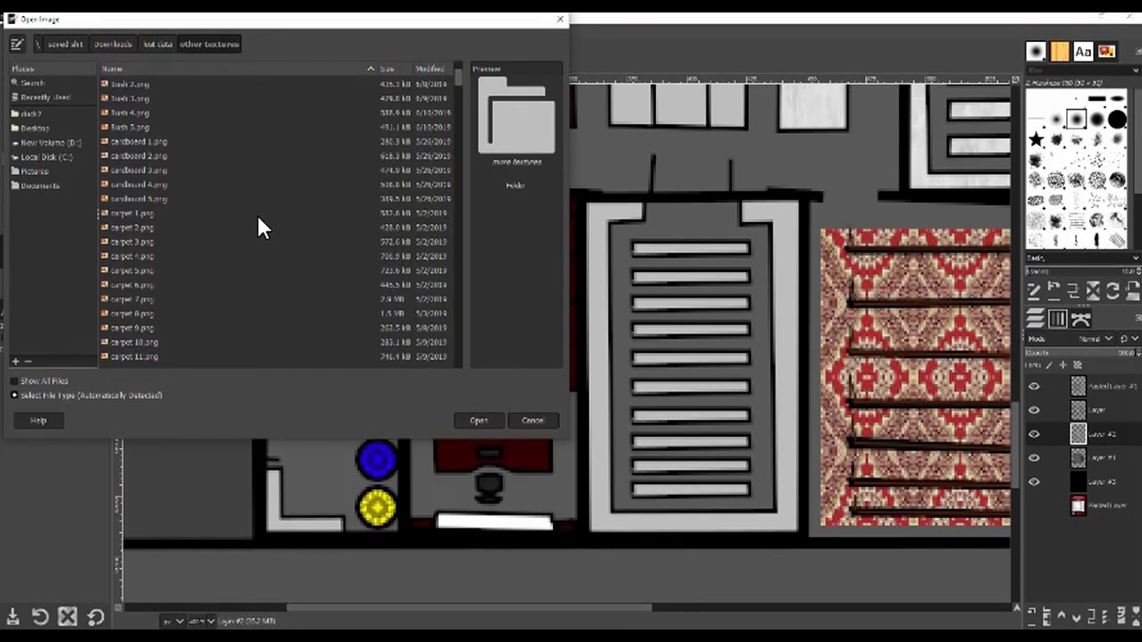
pyautogui.scroll(6, 258, 217)
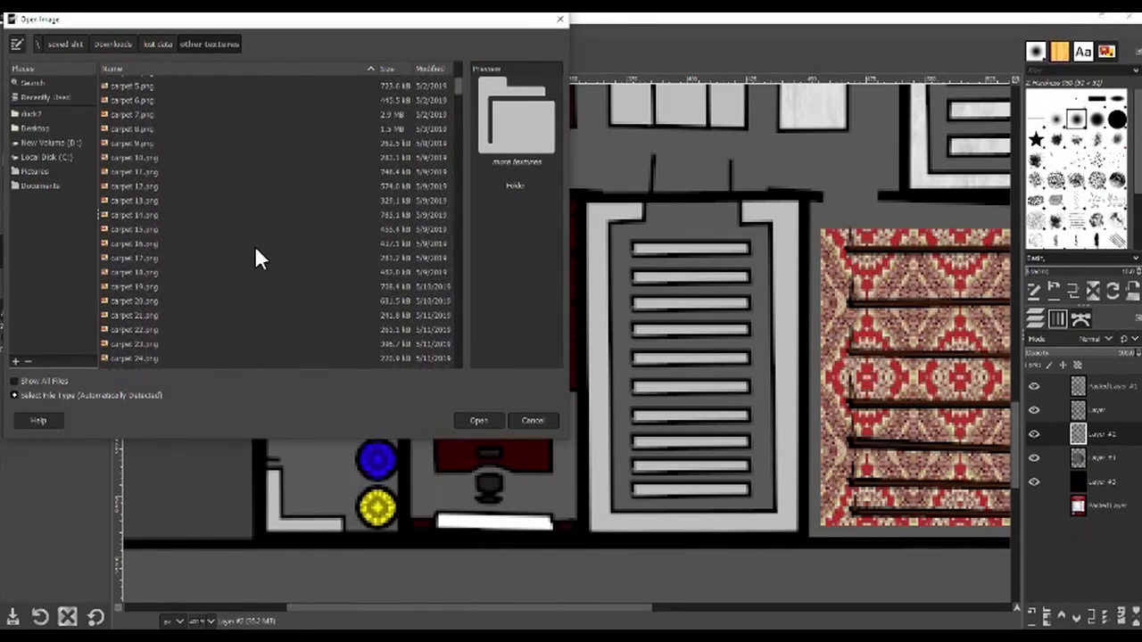
pyautogui.click(140, 145)
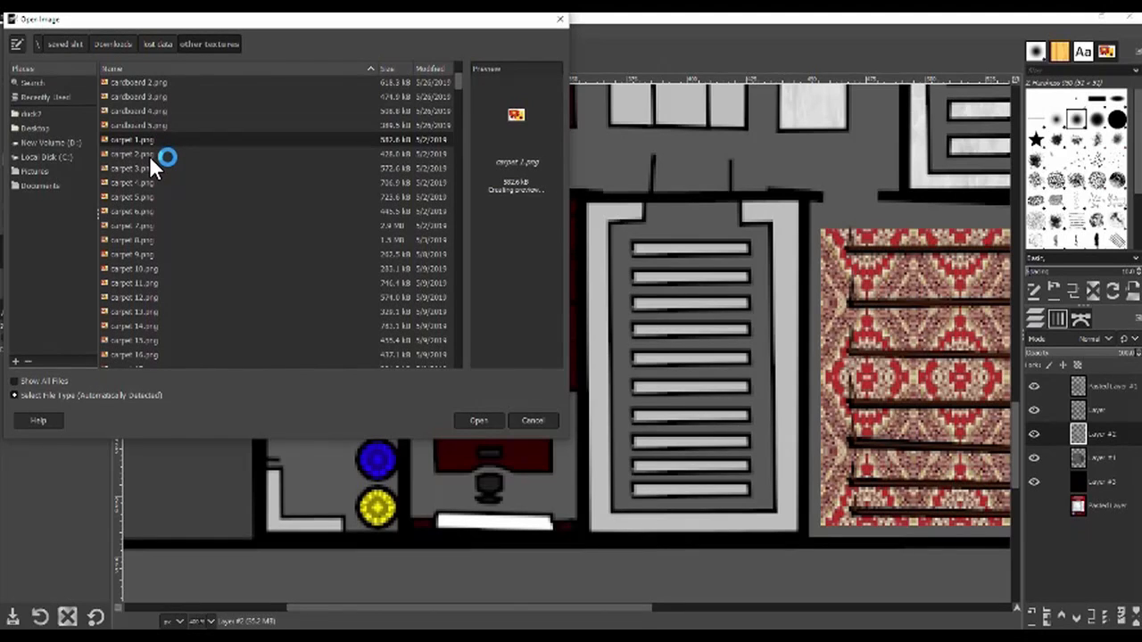
pyautogui.click(147, 154)
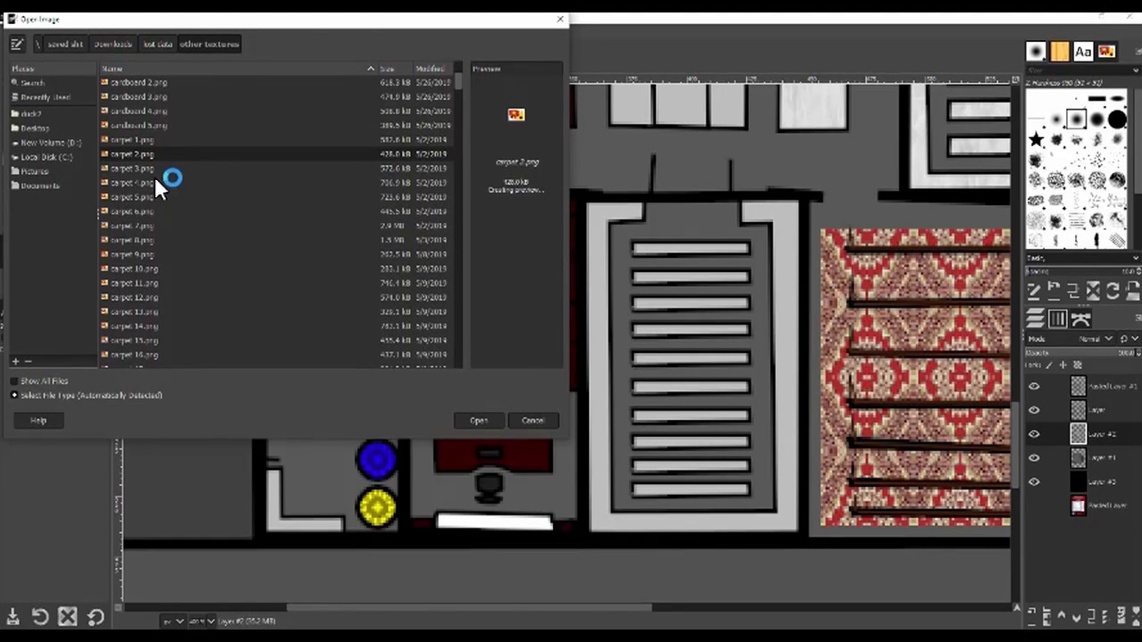
pyautogui.click(154, 170)
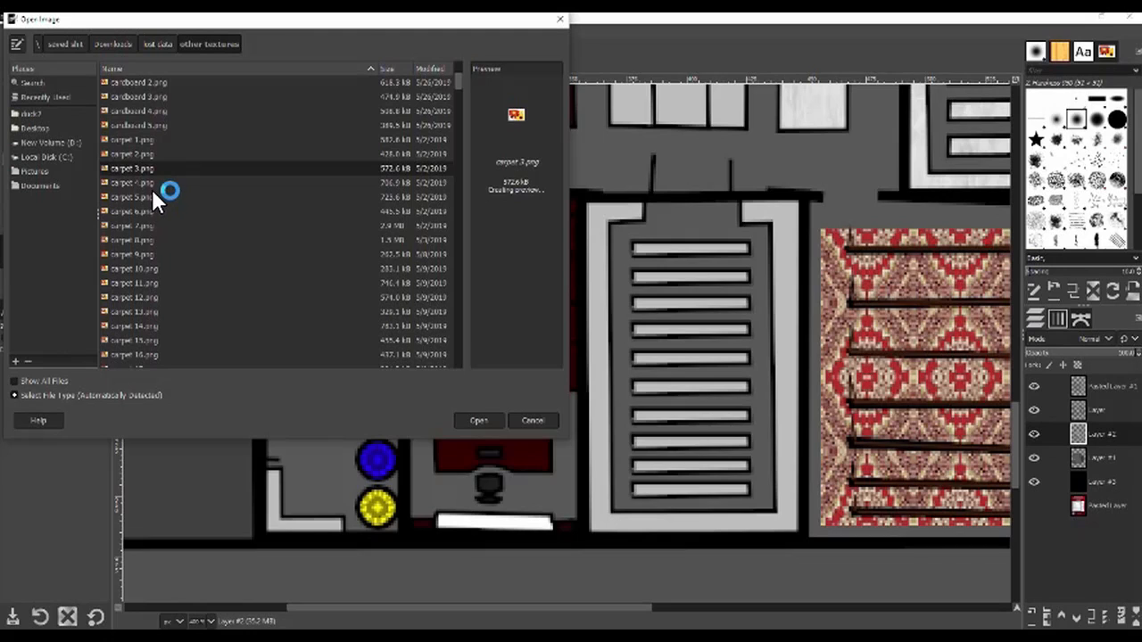
pyautogui.click(152, 182)
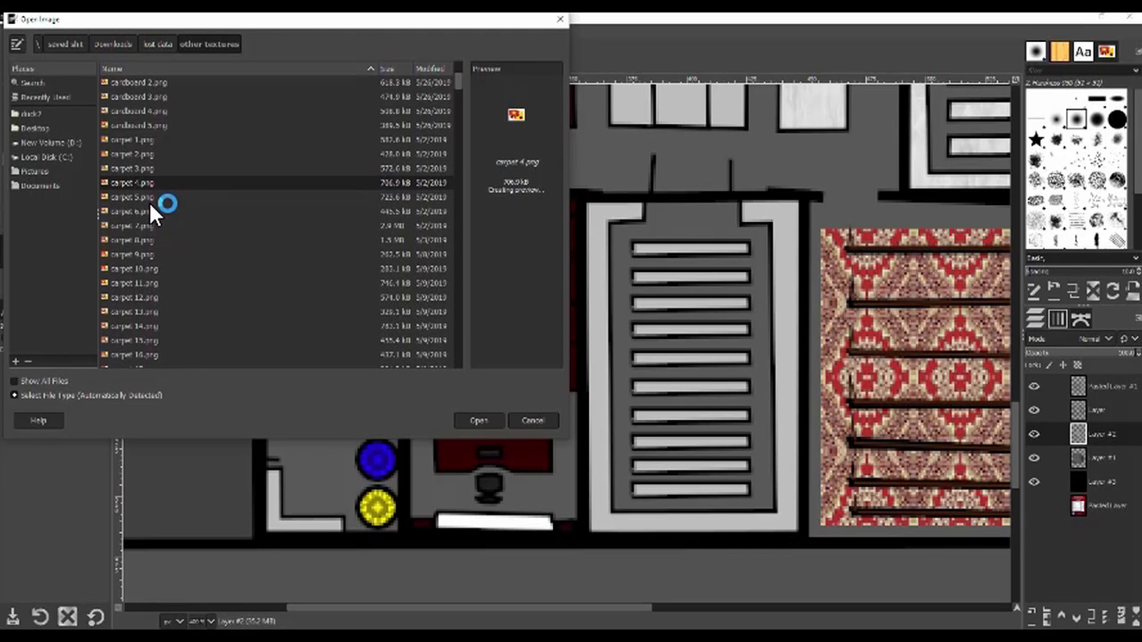
pyautogui.click(149, 198)
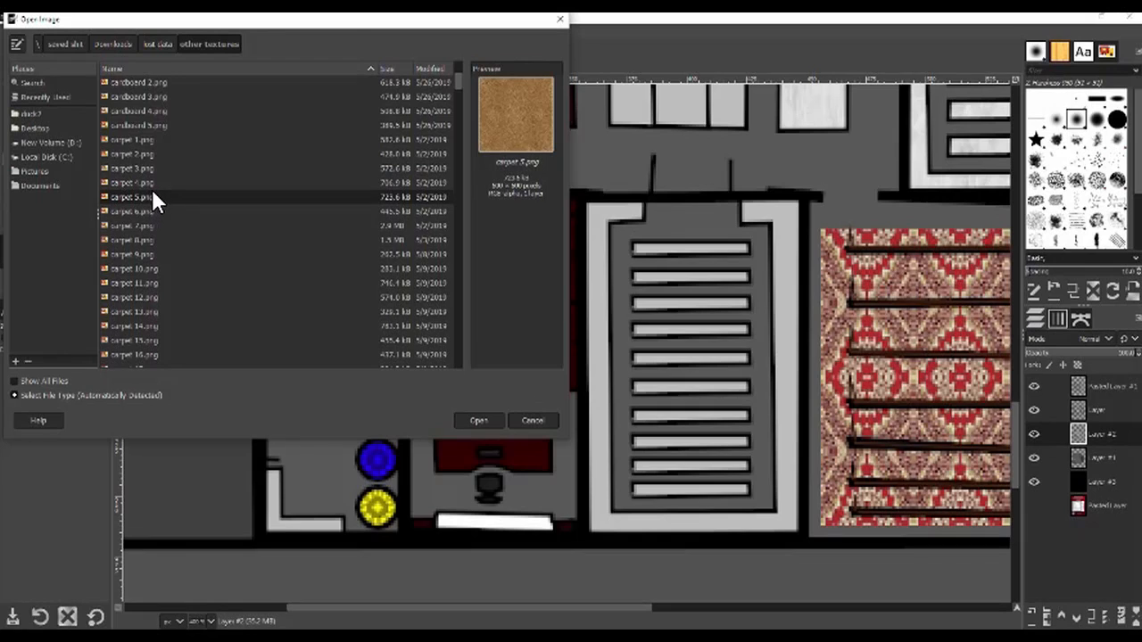
pyautogui.click(152, 183)
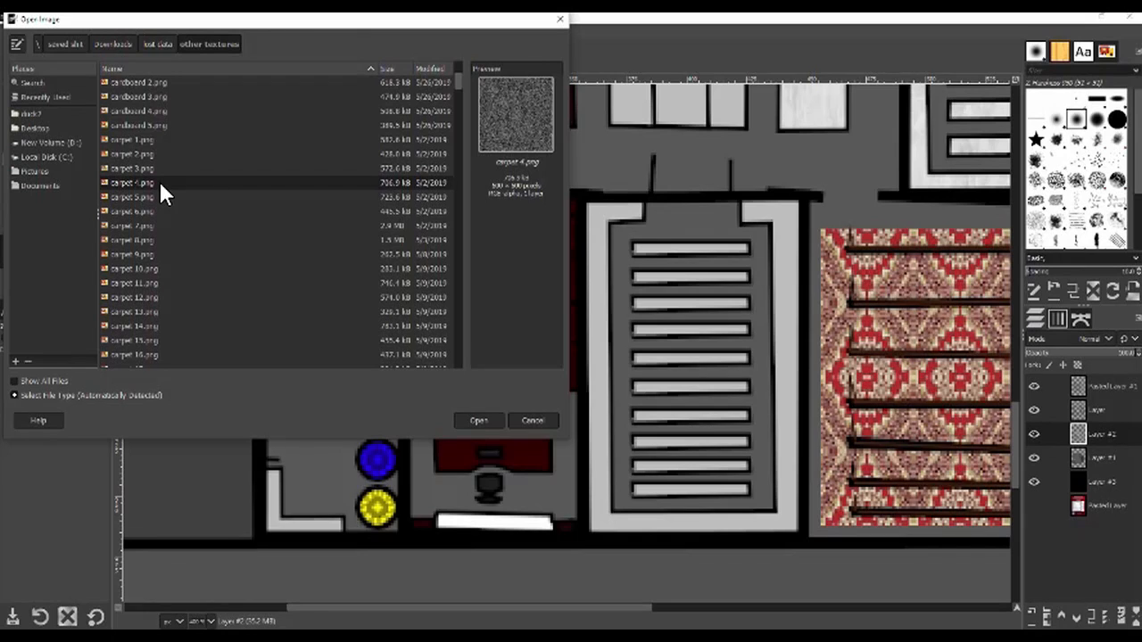
pyautogui.click(478, 419)
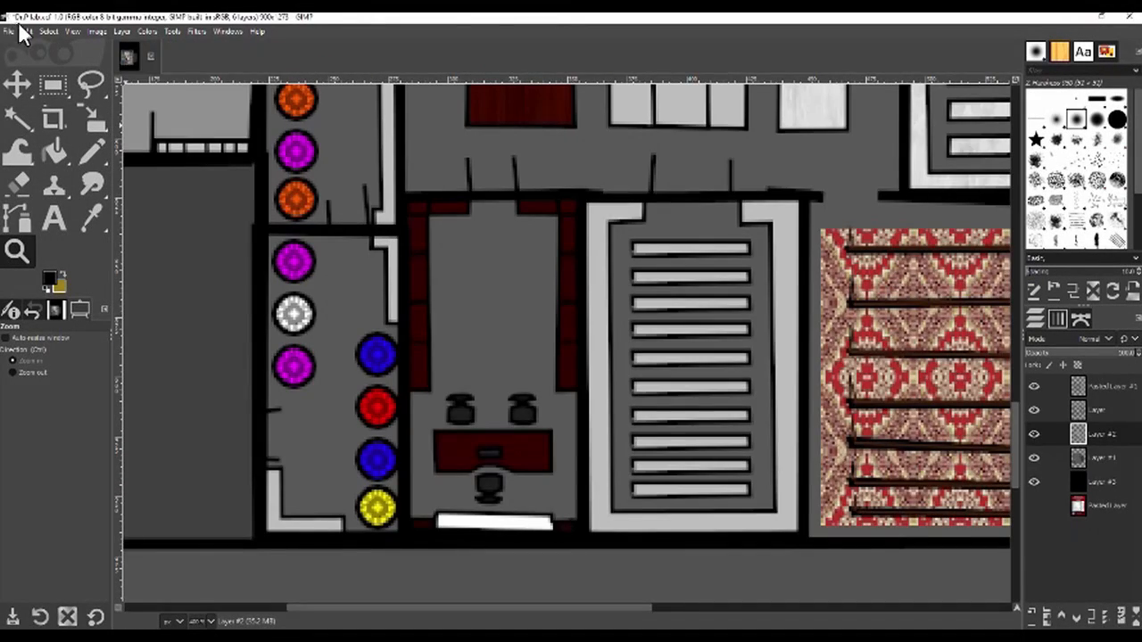
# - Open carpet 4.png from the recently used files as a new layer in the floor plan
pyautogui.click(12, 32)
pyautogui.click(14, 33)
pyautogui.click(14, 33)
pyautogui.click(40, 88)
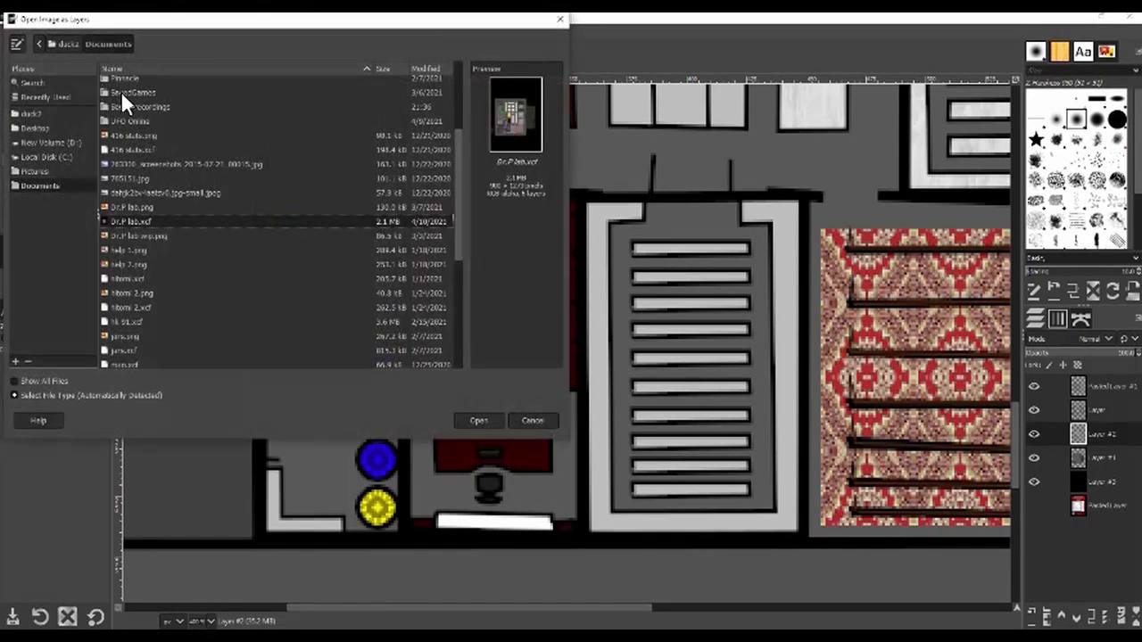
pyautogui.click(41, 96)
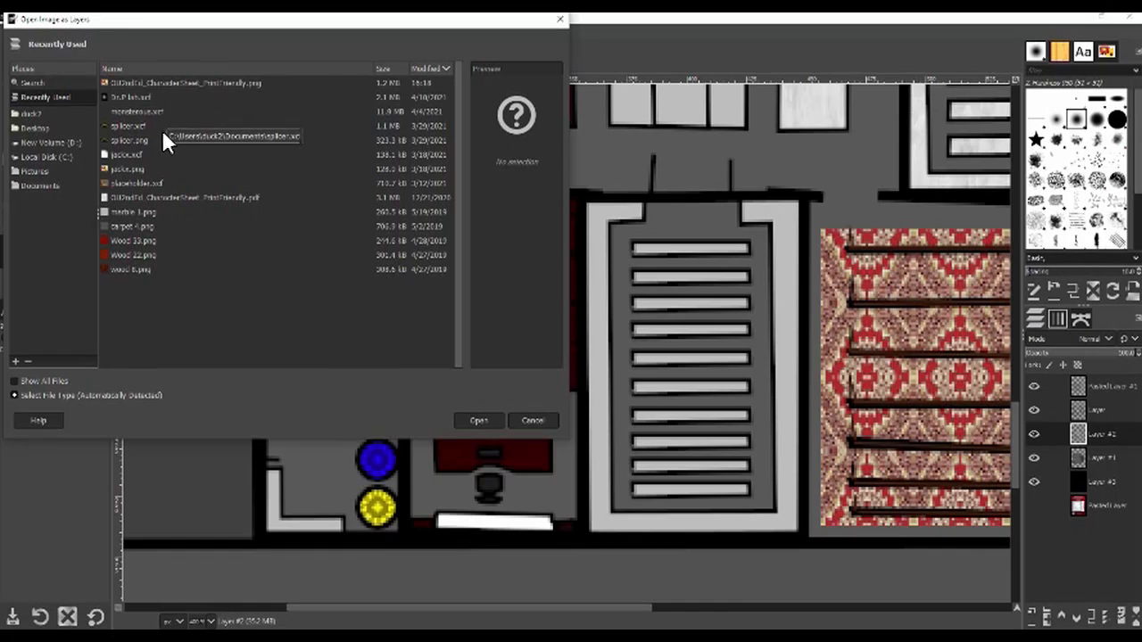
pyautogui.click(153, 241)
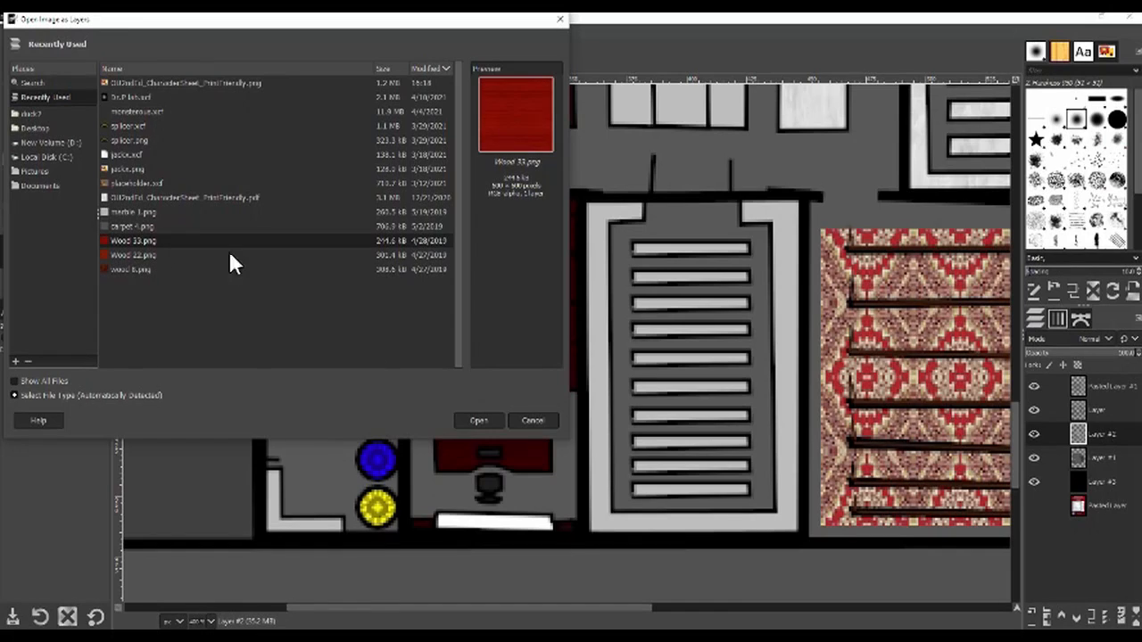
pyautogui.click(166, 224)
pyautogui.click(480, 420)
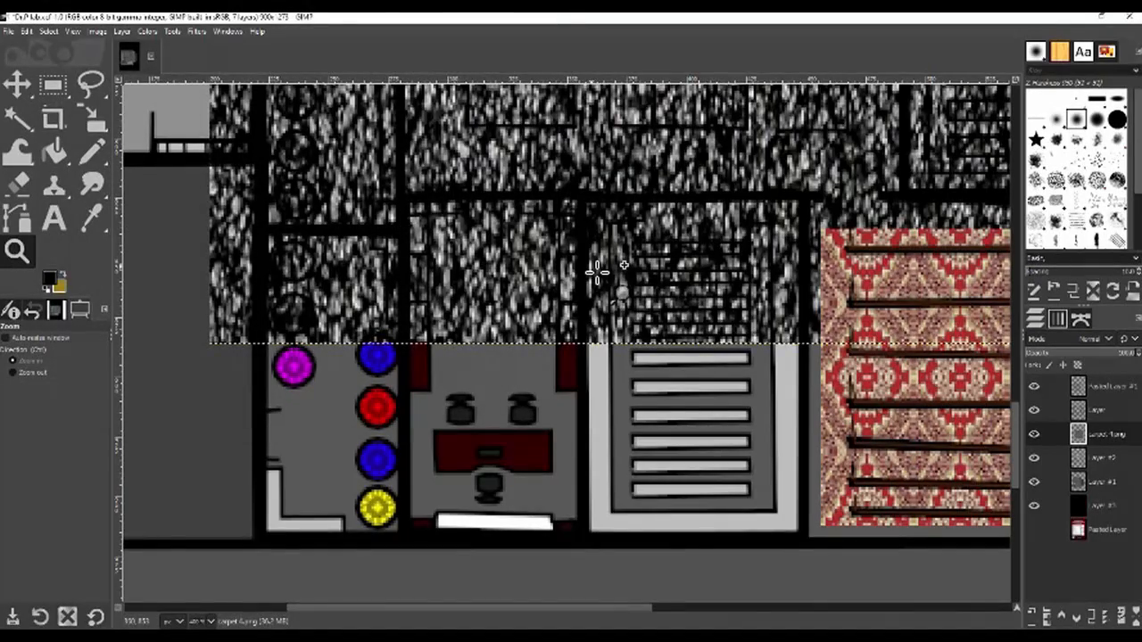
# - Move the carpet 4.png layer so its upper corner lies in the office, just above the desk and chairs
pyautogui.click(24, 86)
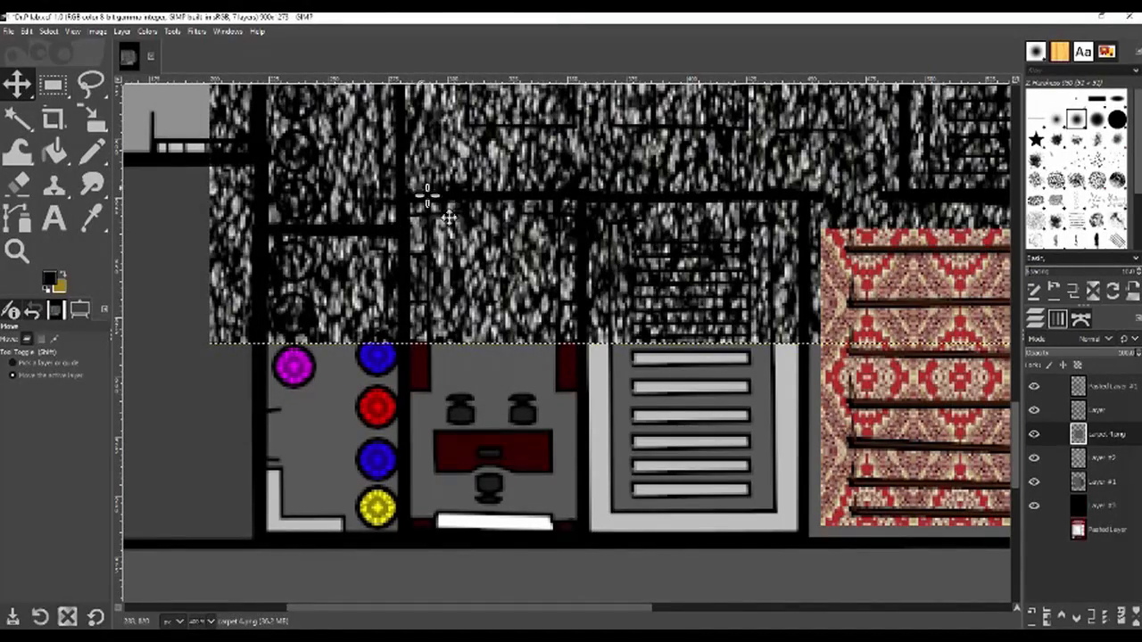
pyautogui.moveTo(448, 206); pyautogui.dragTo(547, 421)
pyautogui.moveTo(316, 206); pyautogui.dragTo(538, 415)
# - Start scaling the carpet texture layer and set its size to 50 × 50 px
pyautogui.hotkey('shift', 's')
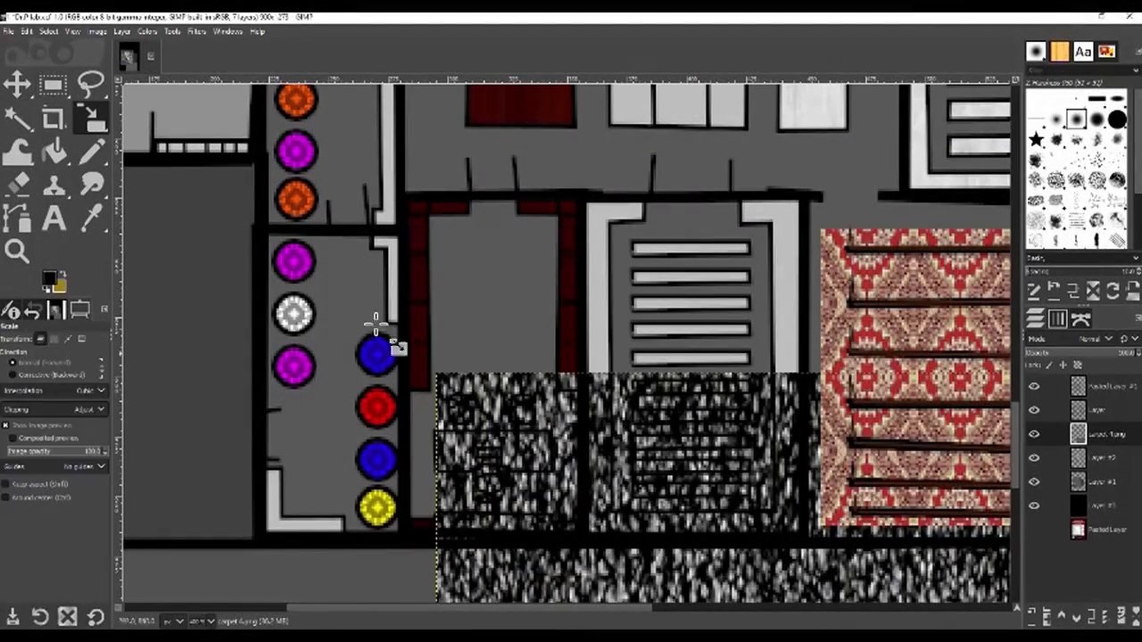
pyautogui.click(624, 502)
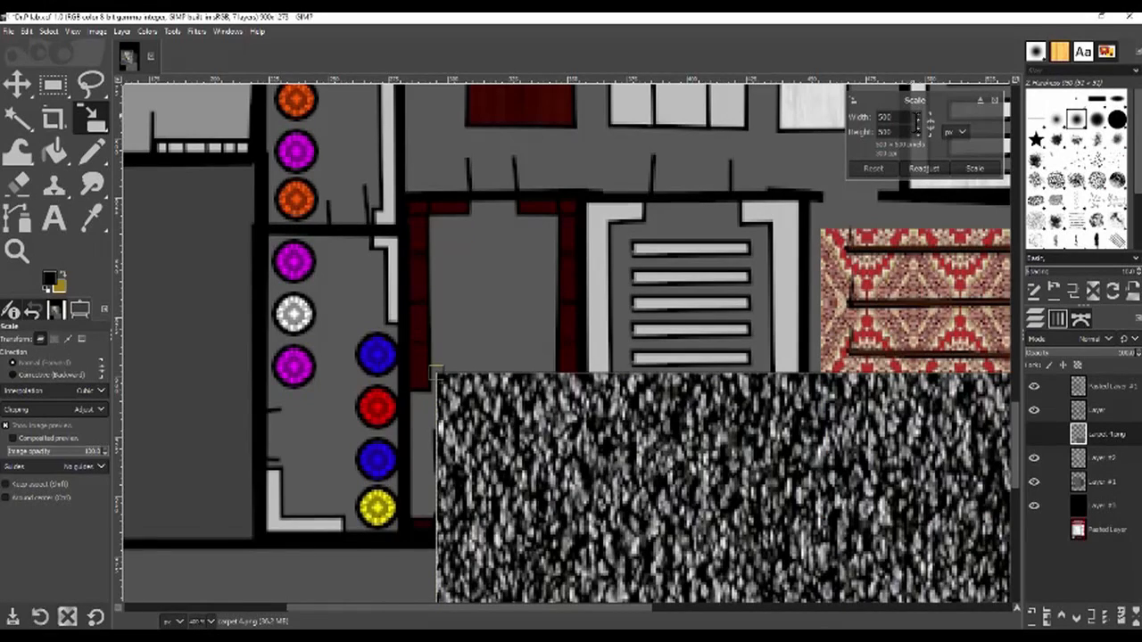
pyautogui.click(902, 121)
pyautogui.press('BackSpace')
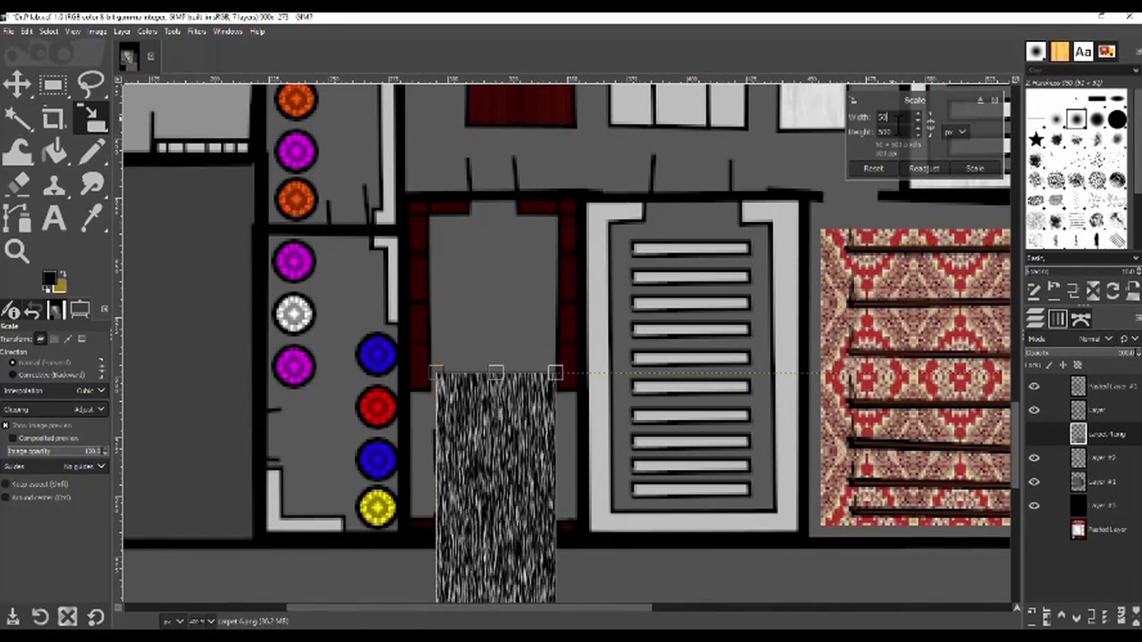
pyautogui.click(908, 132)
pyautogui.press('BackSpace')
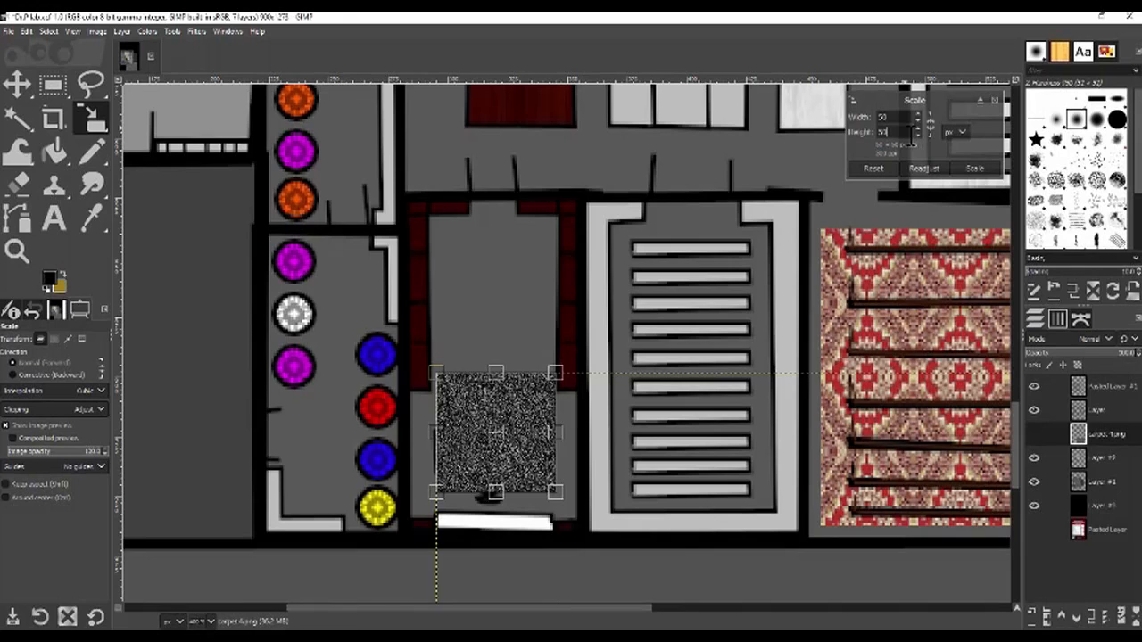
# - Shrink the carpet texture to about 19 × 25 px over the office chair above the desk and apply the scaling
pyautogui.moveTo(581, 517); pyautogui.dragTo(506, 442)
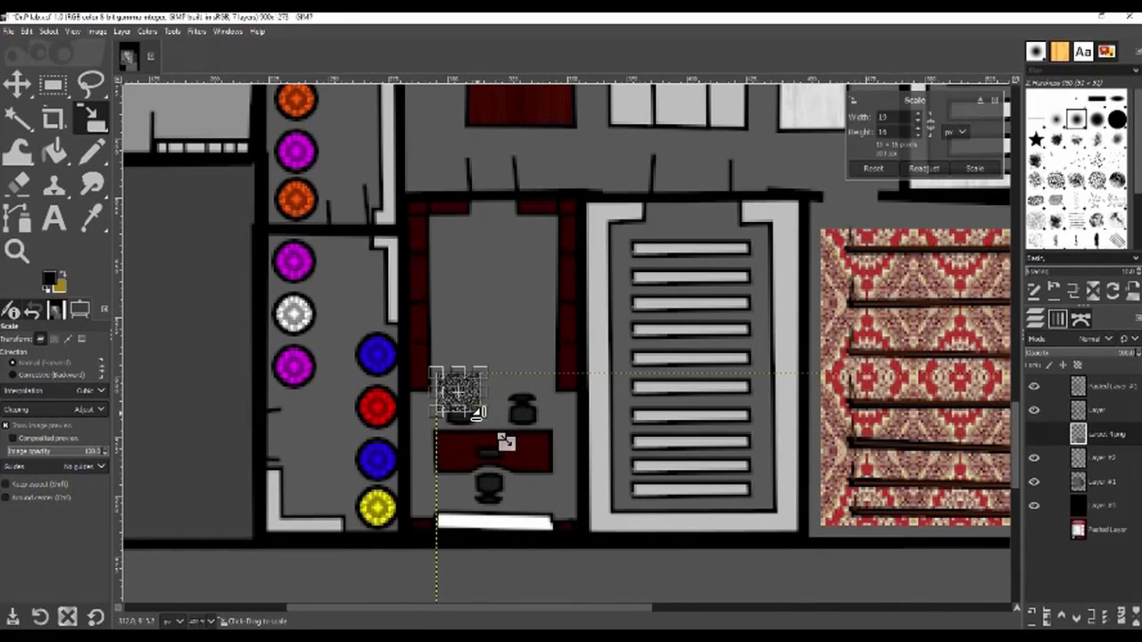
pyautogui.moveTo(458, 398); pyautogui.dragTo(487, 434)
pyautogui.moveTo(466, 391); pyautogui.dragTo(471, 372)
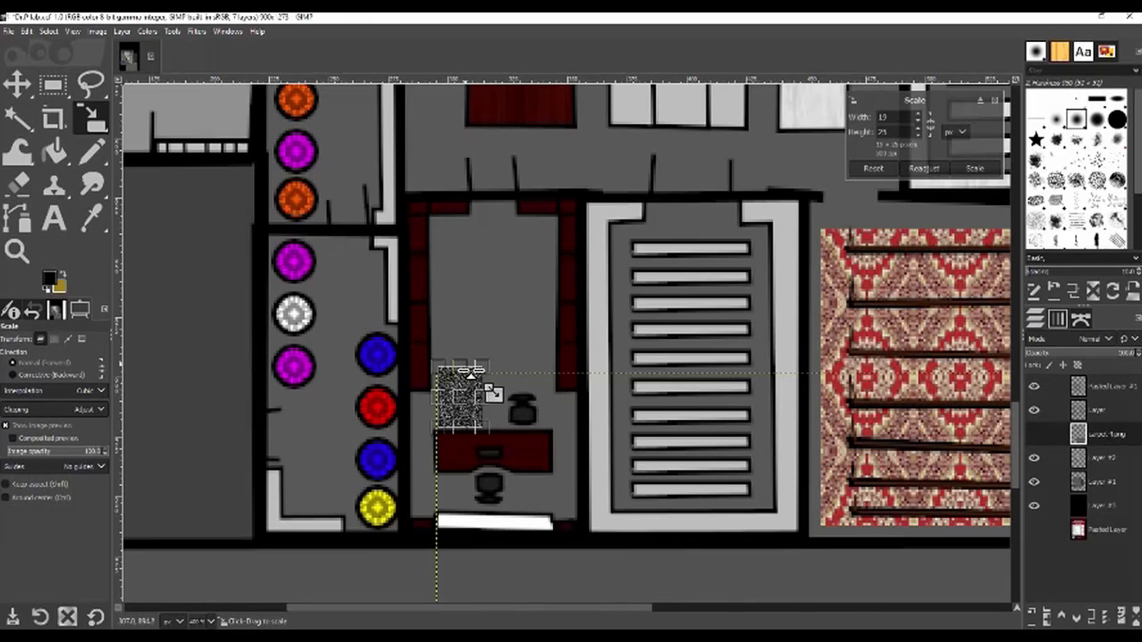
pyautogui.click(972, 168)
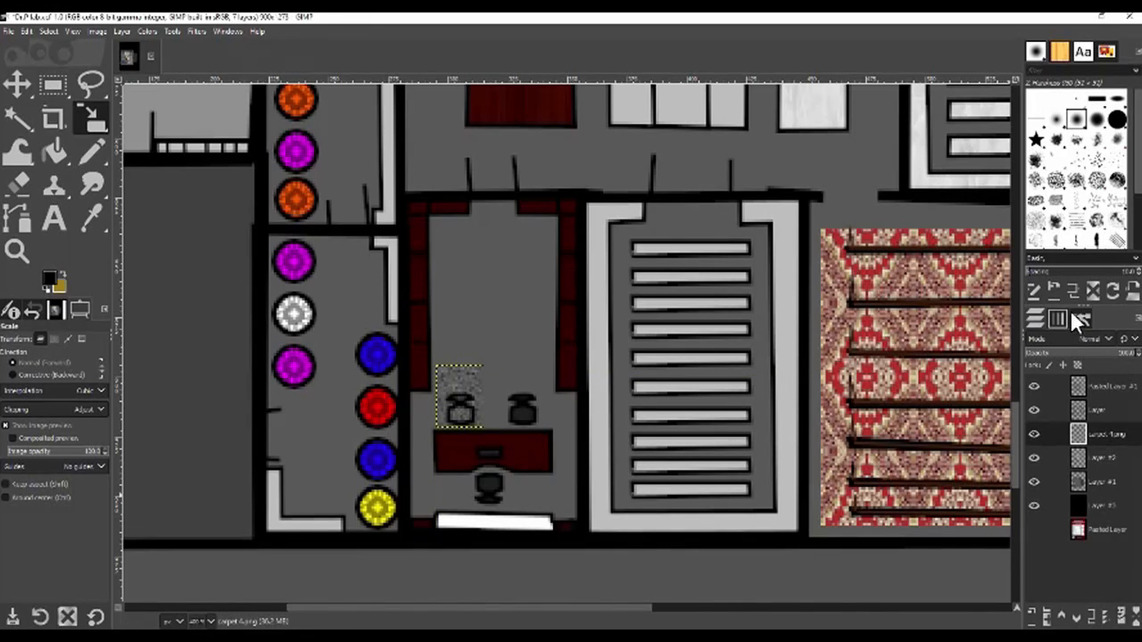
# - Try the Multiply blend mode on the carpet 4.png layer, and settle on Overlay instead
pyautogui.click(1102, 338)
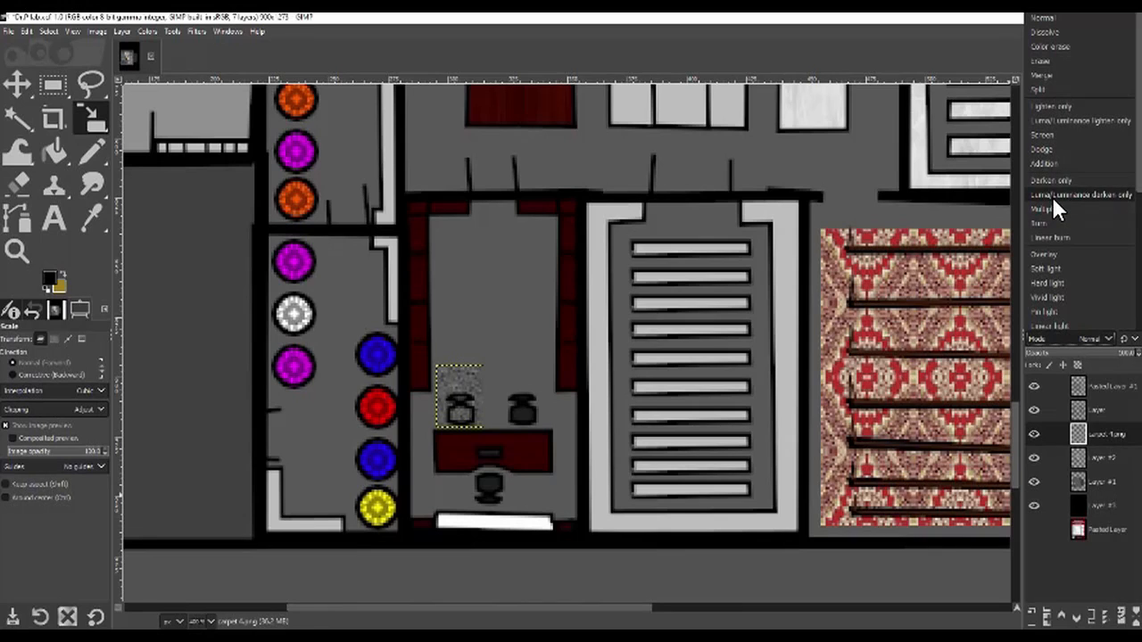
pyautogui.click(1054, 207)
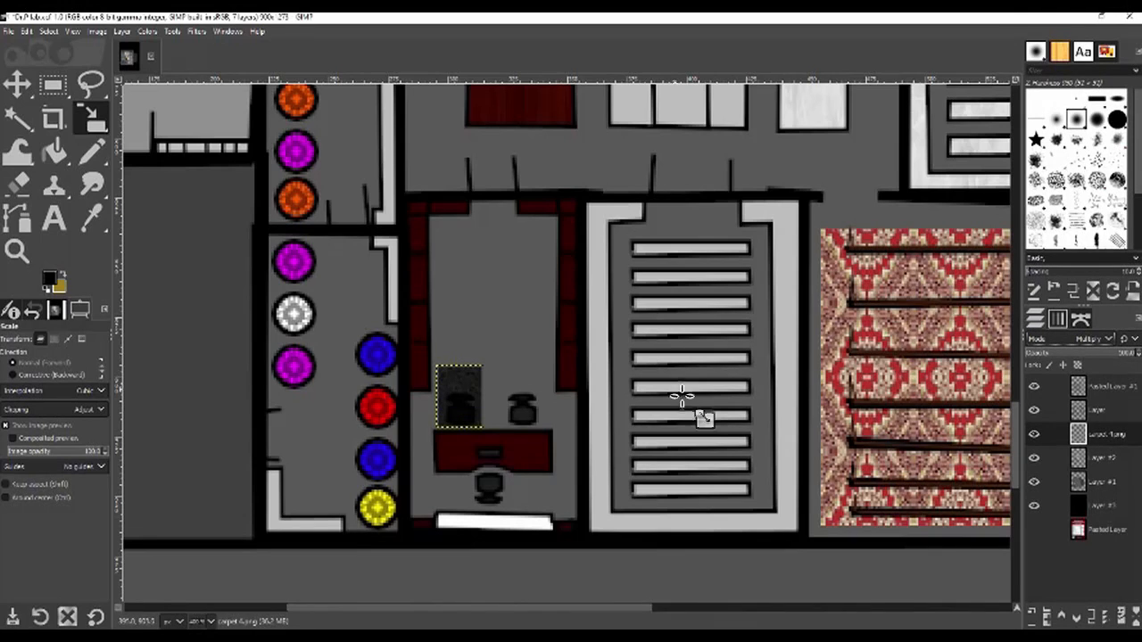
pyautogui.click(1088, 339)
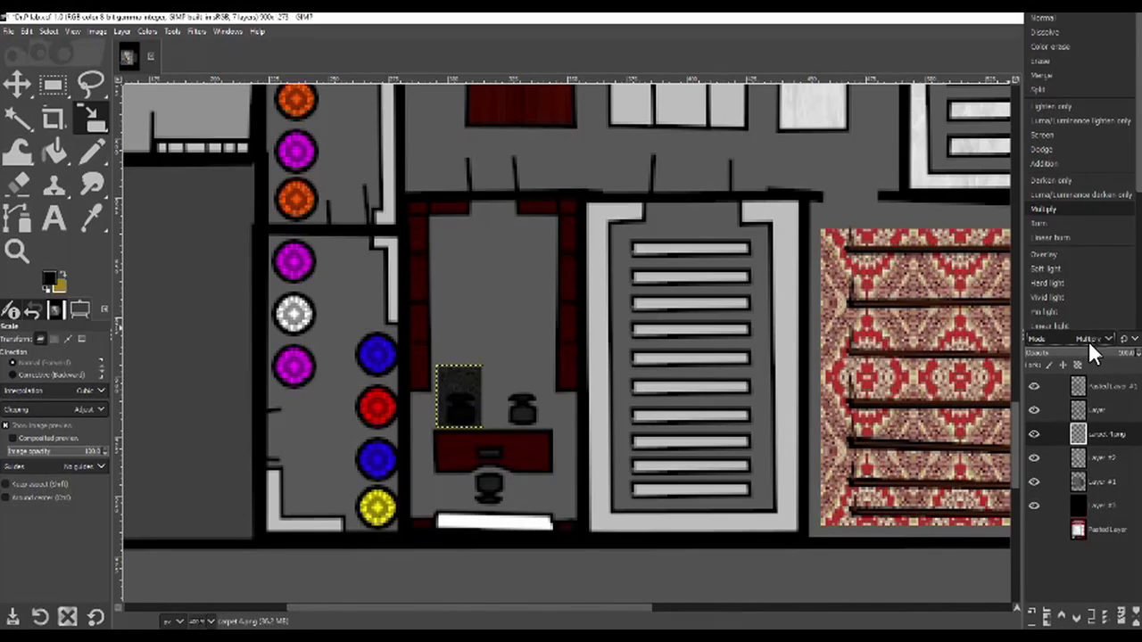
pyautogui.click(1071, 252)
# - Duplicate the carpet 4.png layer and move the copy over the second chair above the desk
pyautogui.click(16, 251)
pyautogui.click(468, 383)
pyautogui.click(469, 384)
pyautogui.click(469, 384)
pyautogui.moveTo(563, 494); pyautogui.dragTo(562, 421)
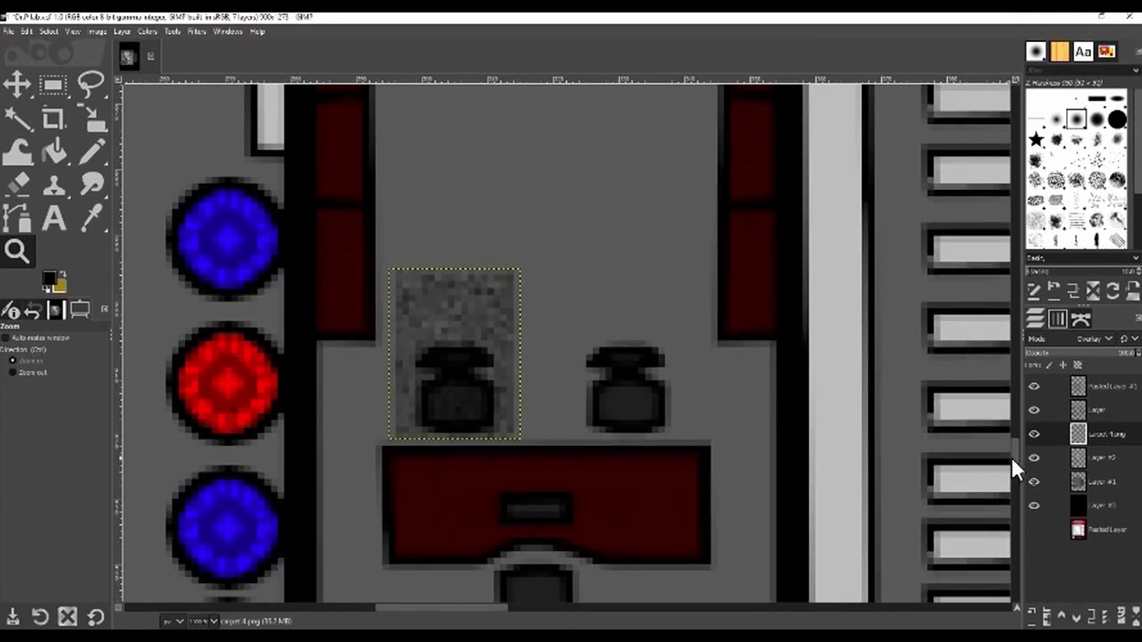
pyautogui.rightClick(1078, 435)
pyautogui.click(993, 148)
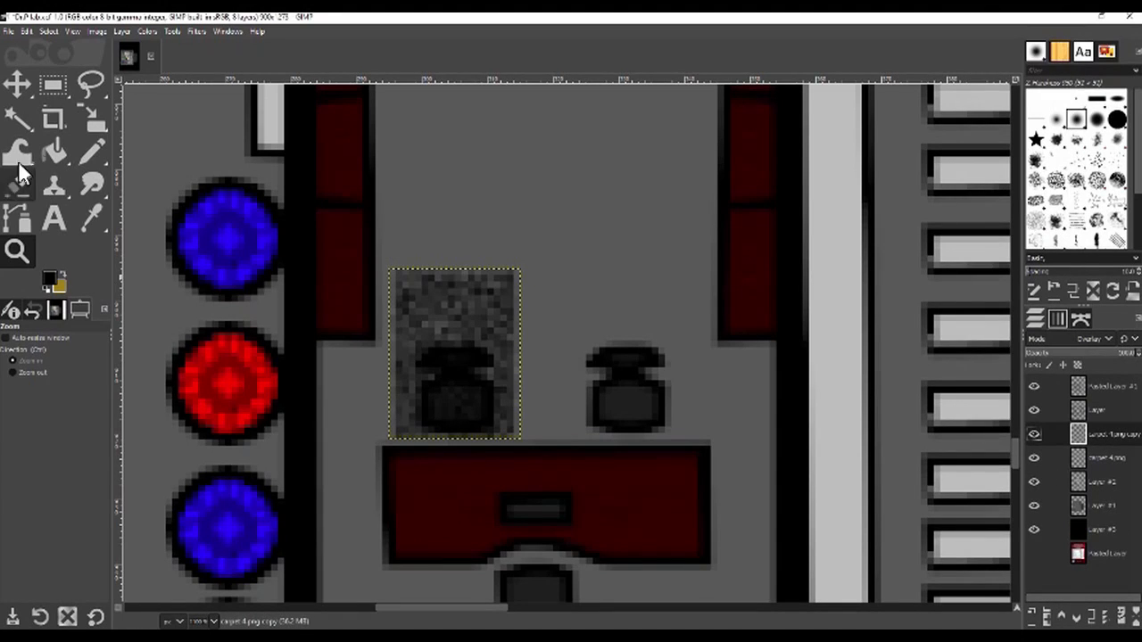
pyautogui.click(18, 82)
pyautogui.moveTo(474, 381); pyautogui.dragTo(651, 389)
pyautogui.moveTo(667, 436)
pyautogui.mouseDown()
pyautogui.moveTo(657, 414)
pyautogui.moveTo(661, 428)
pyautogui.mouseUp()
# - Duplicate the carpet copy again and move the new copy over the chair below the desk
pyautogui.rightClick(1067, 431)
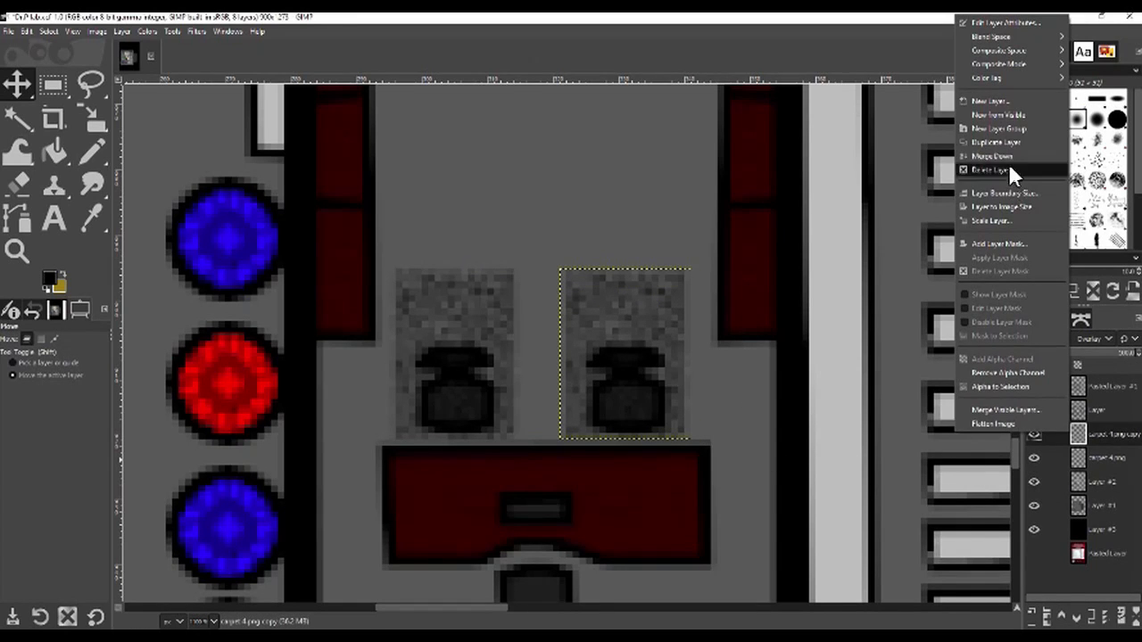
pyautogui.click(1005, 141)
pyautogui.scroll(-5, 624, 268)
pyautogui.hscroll(-2, 624, 268)
pyautogui.scroll(-1, 567, 179)
pyautogui.moveTo(708, 173); pyautogui.dragTo(651, 441)
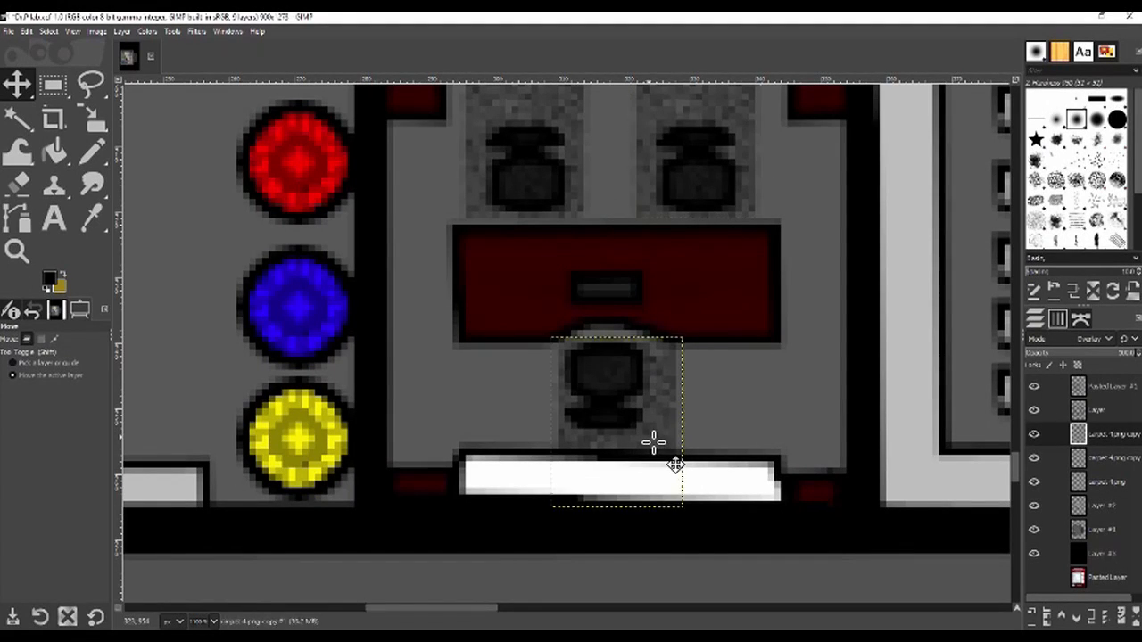
# - Scale the carpet copy over the chair below the desk to about 16 × 15 px so it fits around the chair
pyautogui.click(82, 114)
pyautogui.click(624, 442)
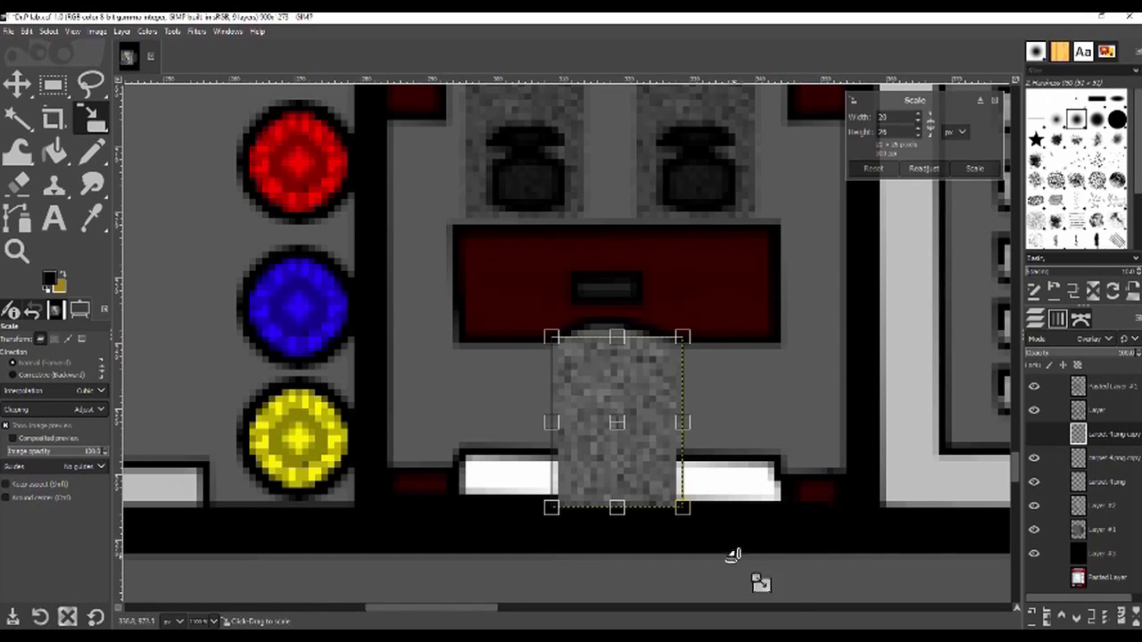
pyautogui.moveTo(682, 506); pyautogui.dragTo(659, 439)
pyautogui.moveTo(560, 348); pyautogui.dragTo(561, 344)
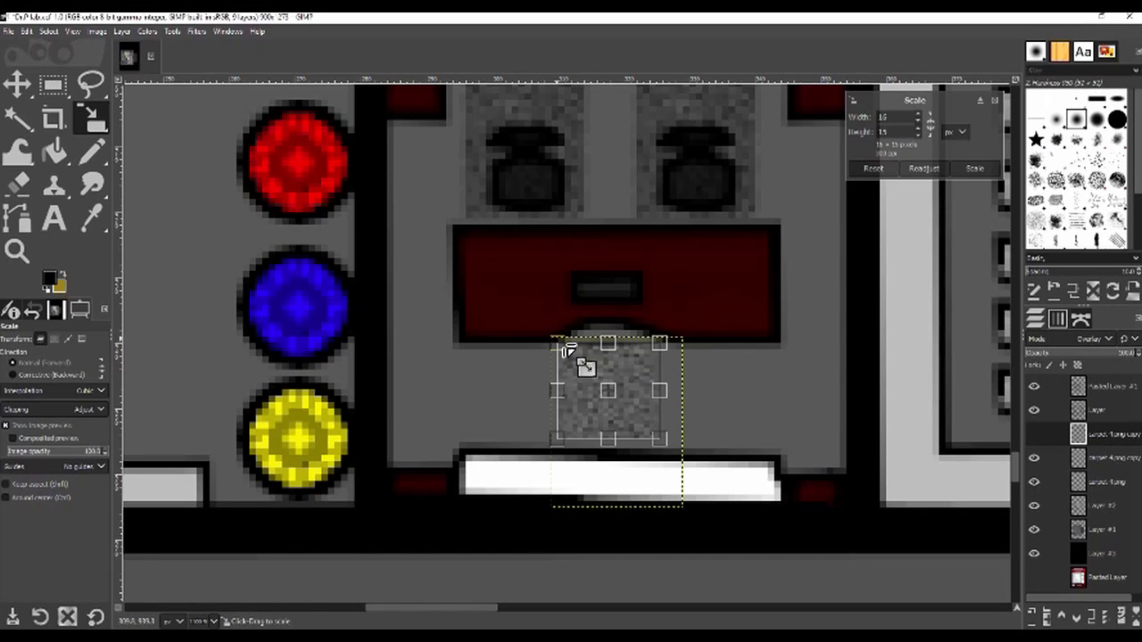
pyautogui.click(971, 168)
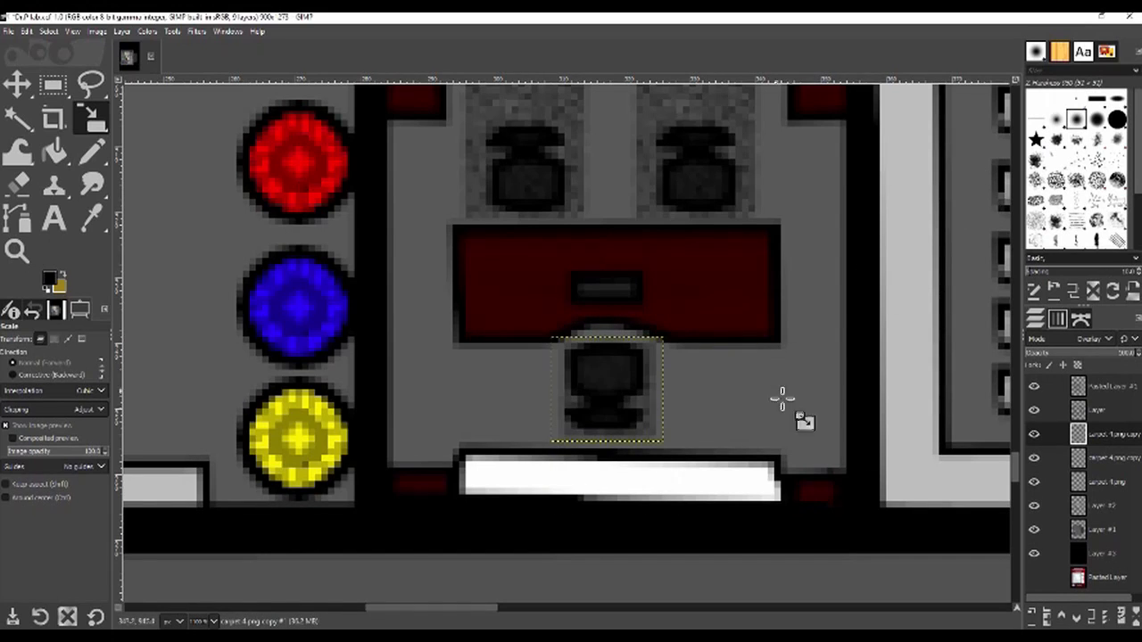
# - Merge the original carpet 4.png layer and its two copies down into Layer #2, one after another
pyautogui.click(1075, 479)
pyautogui.rightClick(1075, 479)
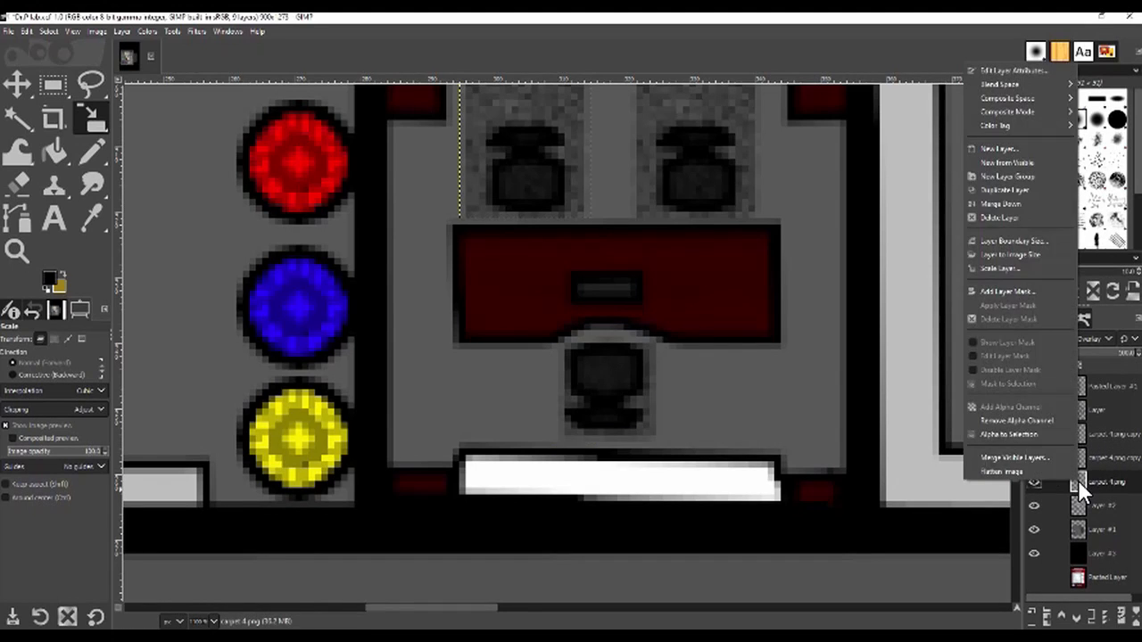
pyautogui.click(1006, 201)
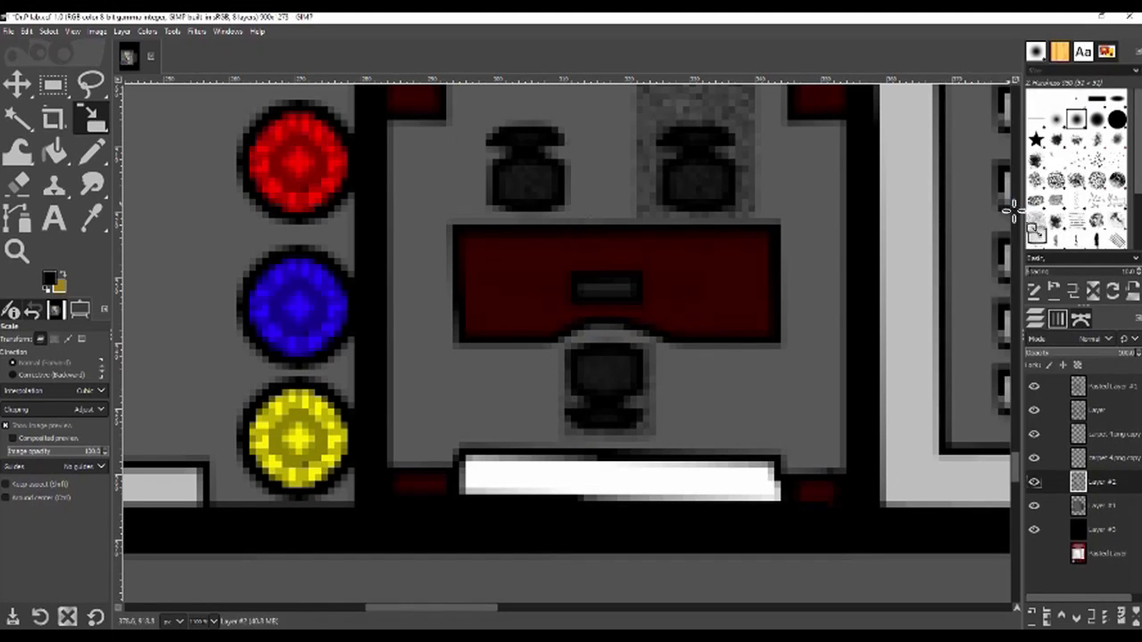
pyautogui.rightClick(1094, 454)
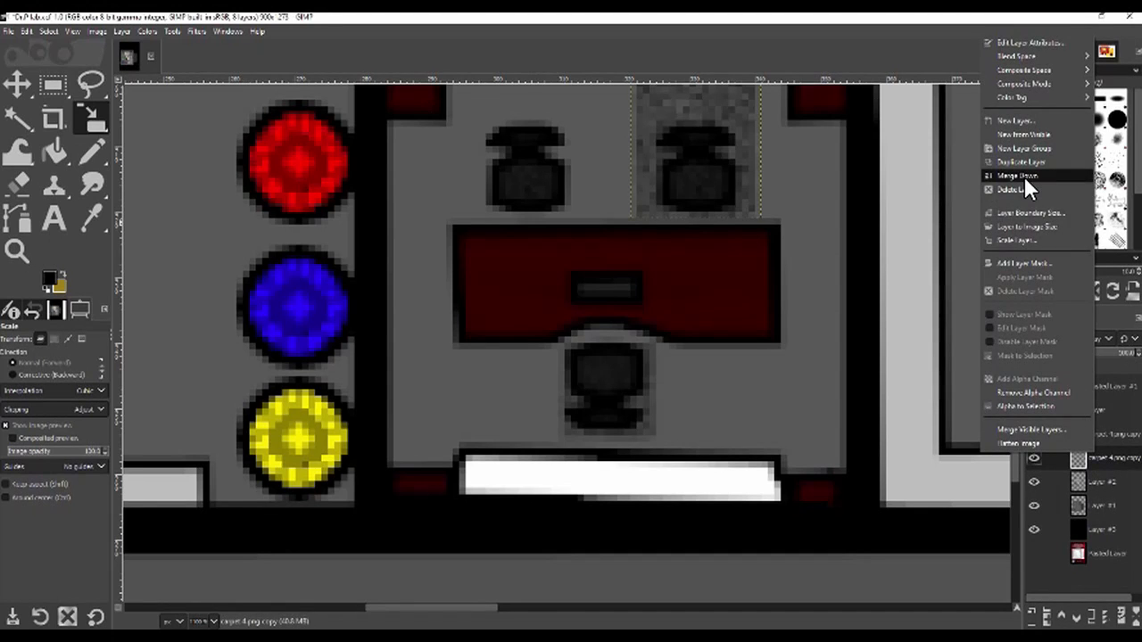
pyautogui.click(1024, 180)
pyautogui.rightClick(1078, 437)
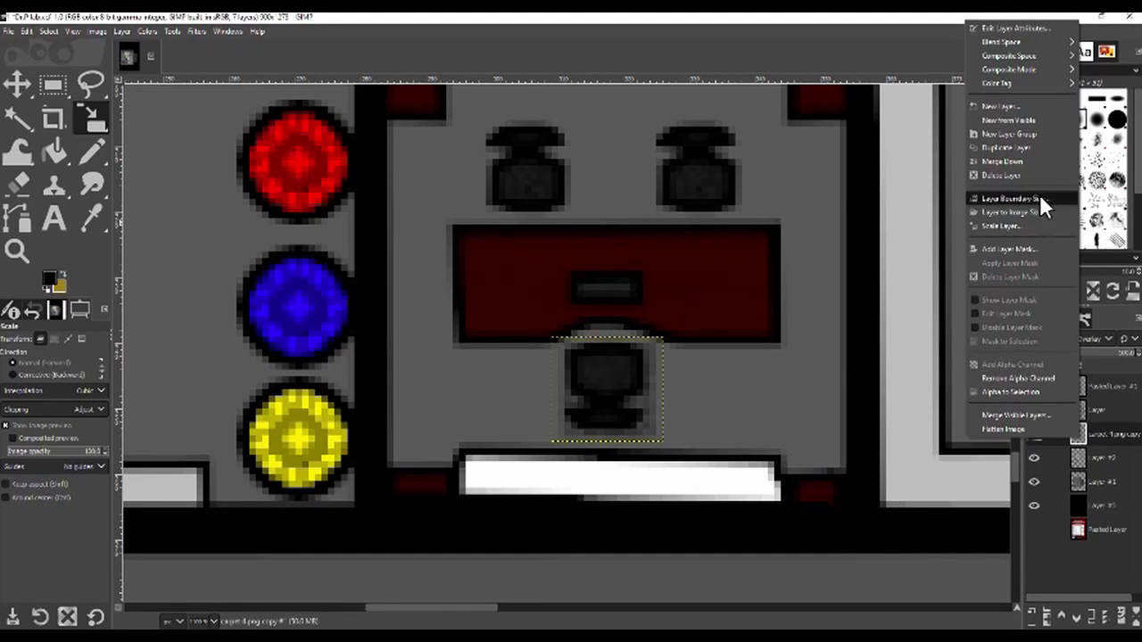
pyautogui.click(995, 161)
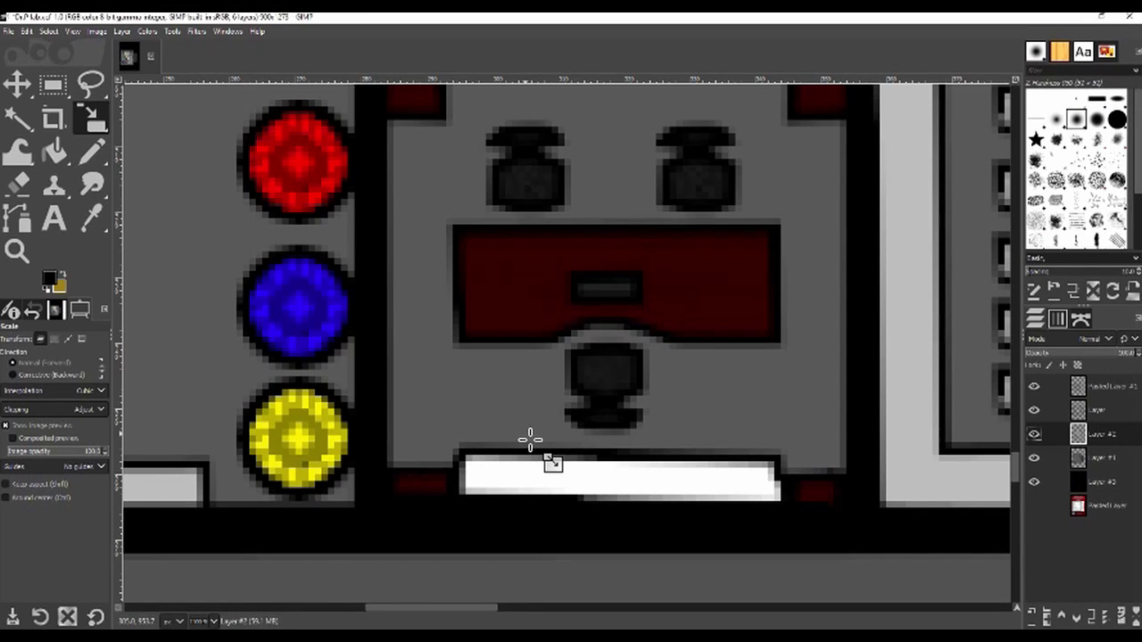
# - Examine the three textured chairs around the desk up close and within the surrounding office
pyautogui.moveTo(620, 402); pyautogui.dragTo(501, 545)
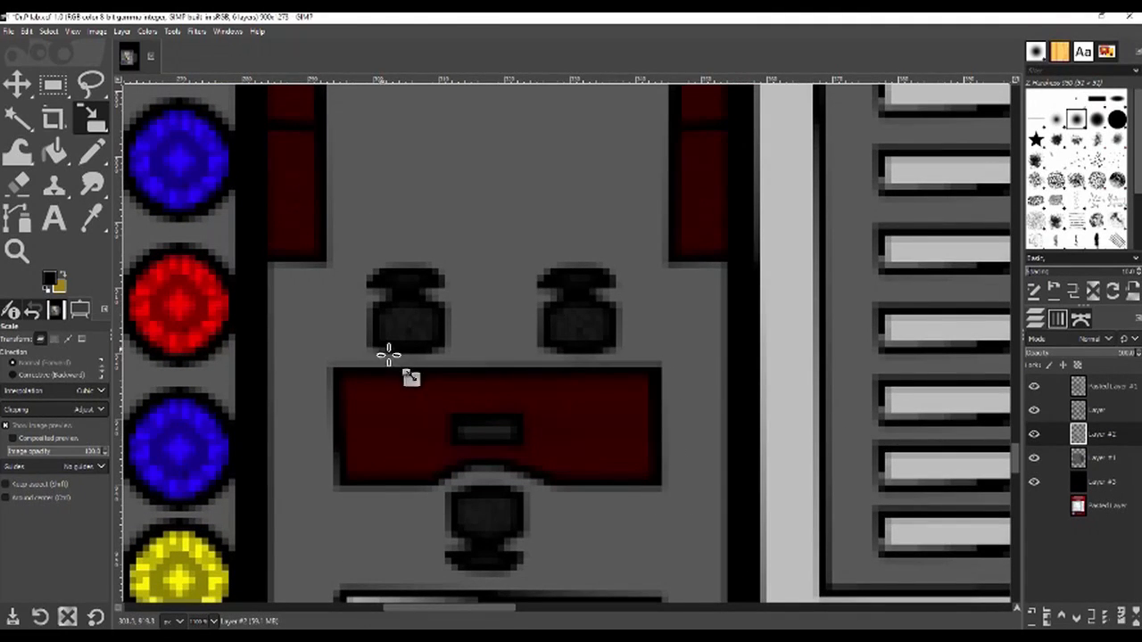
pyautogui.click(16, 250)
pyautogui.click(41, 372)
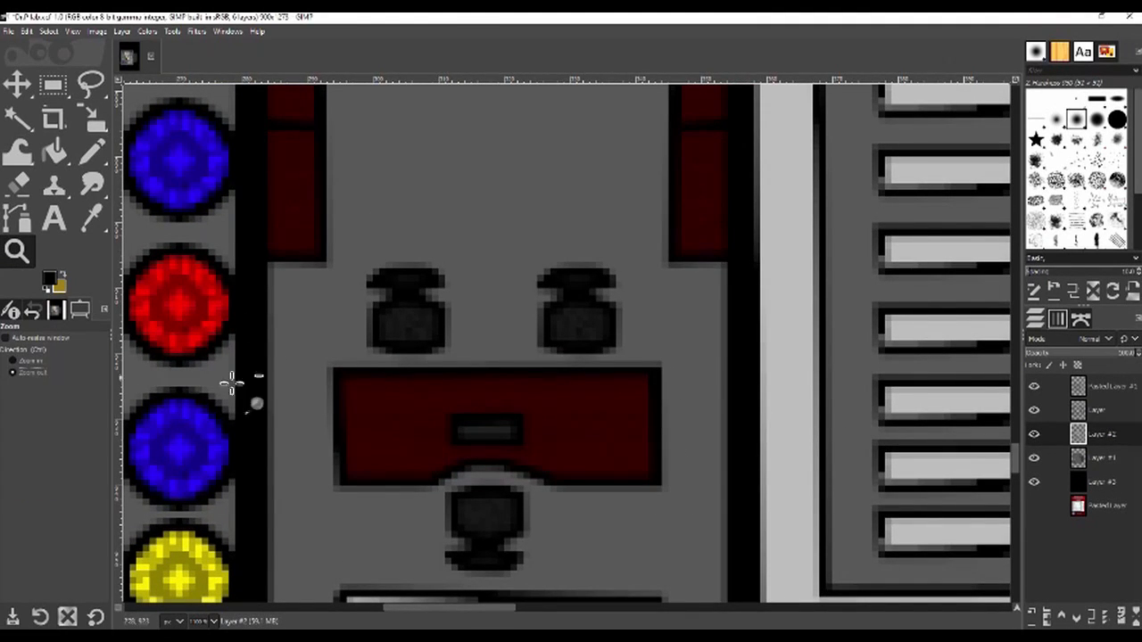
pyautogui.click(581, 365)
pyautogui.click(586, 365)
pyautogui.moveTo(703, 431); pyautogui.dragTo(658, 510)
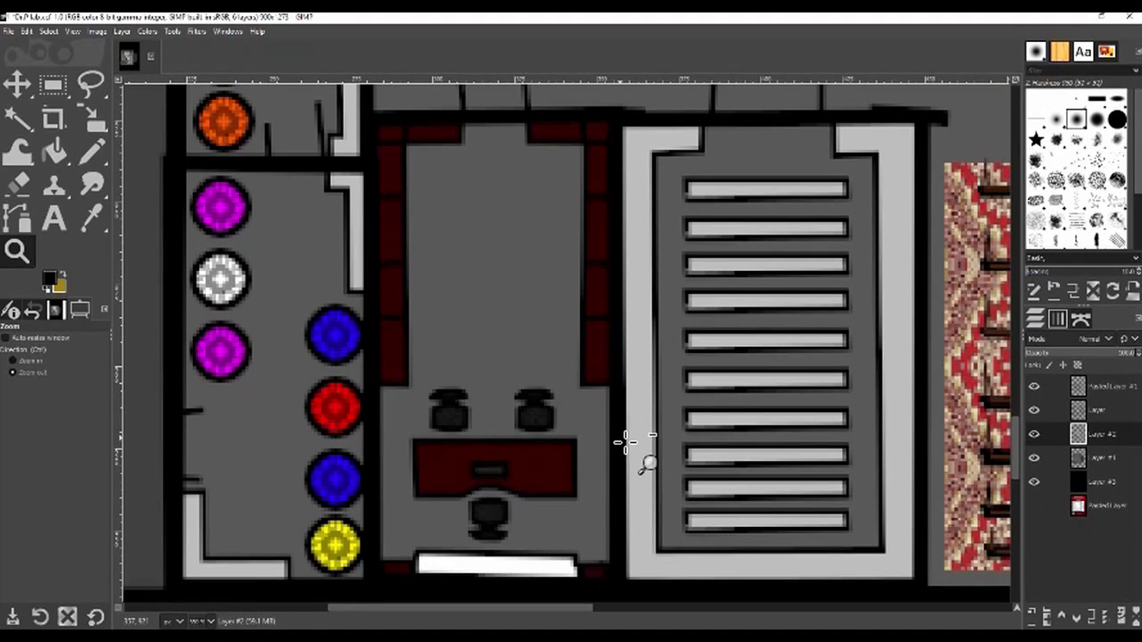